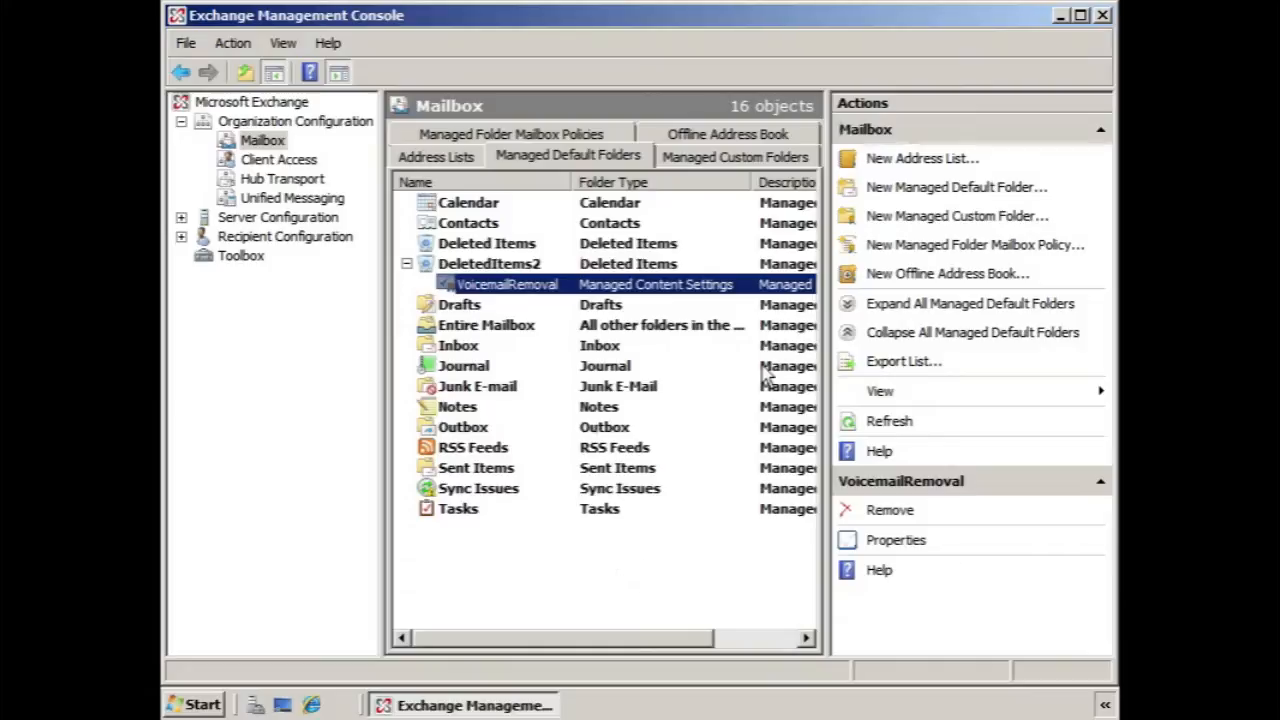
- Create a new managed custom folder named "Old Faxes" and finish the wizard
{"action": "left_click", "coordinate": [733, 160]}
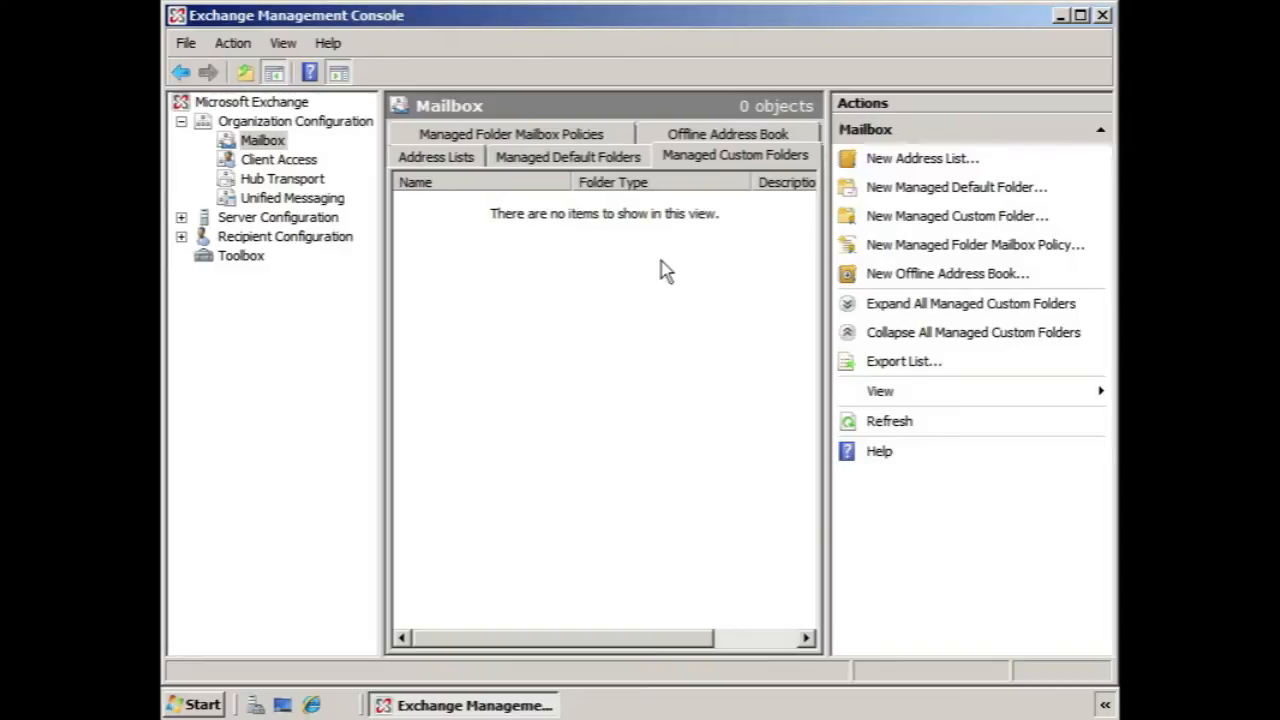
{"action": "left_click", "coordinate": [893, 222]}
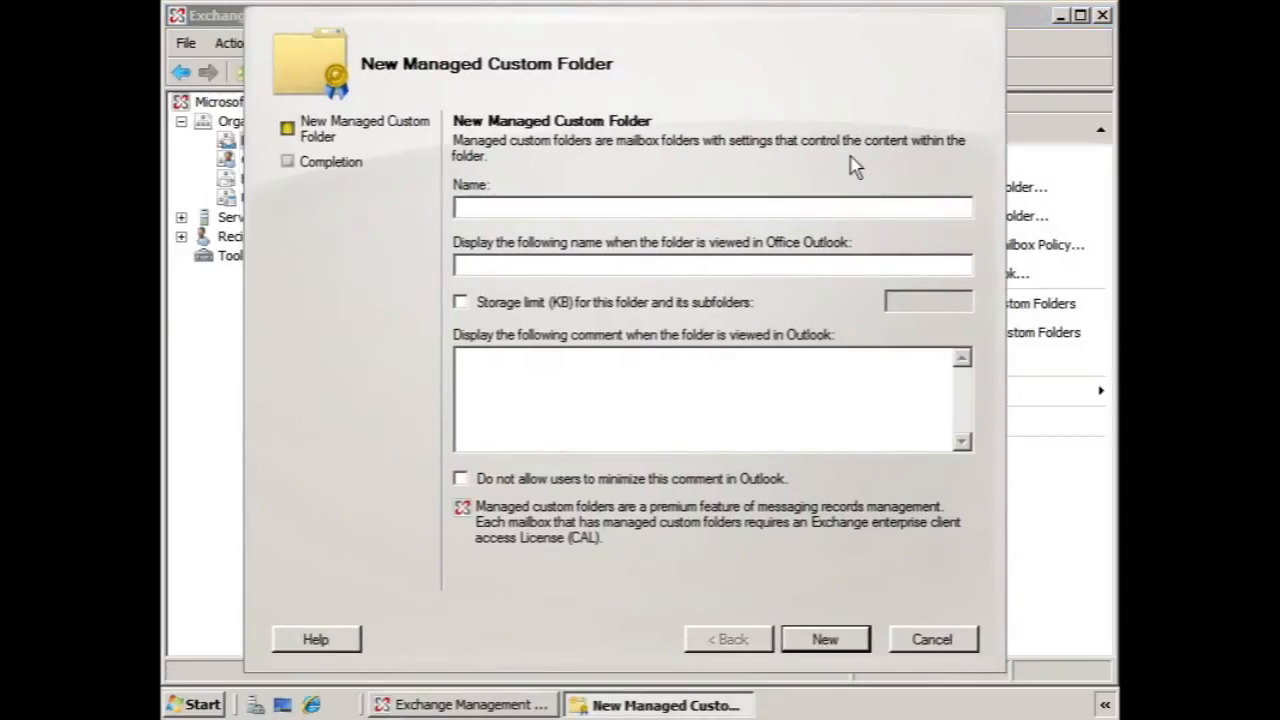
{"action": "type", "text": "Old Faxes"}
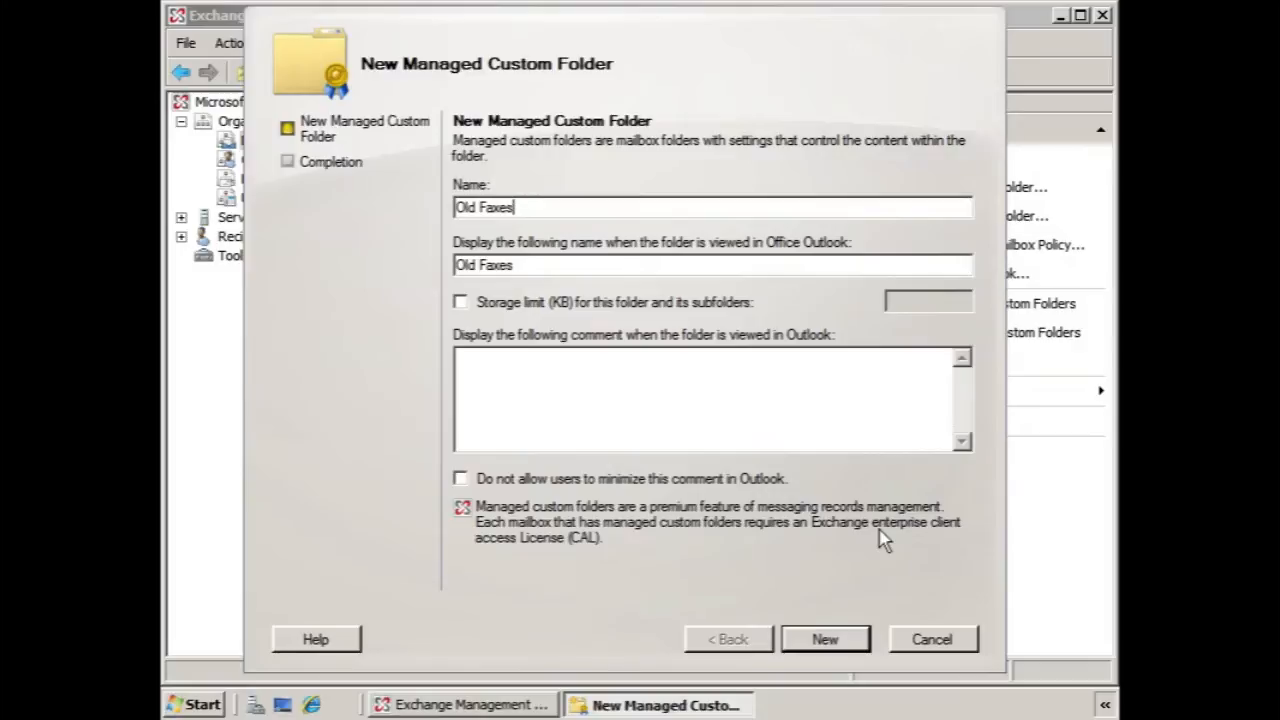
{"action": "left_click", "coordinate": [826, 640]}
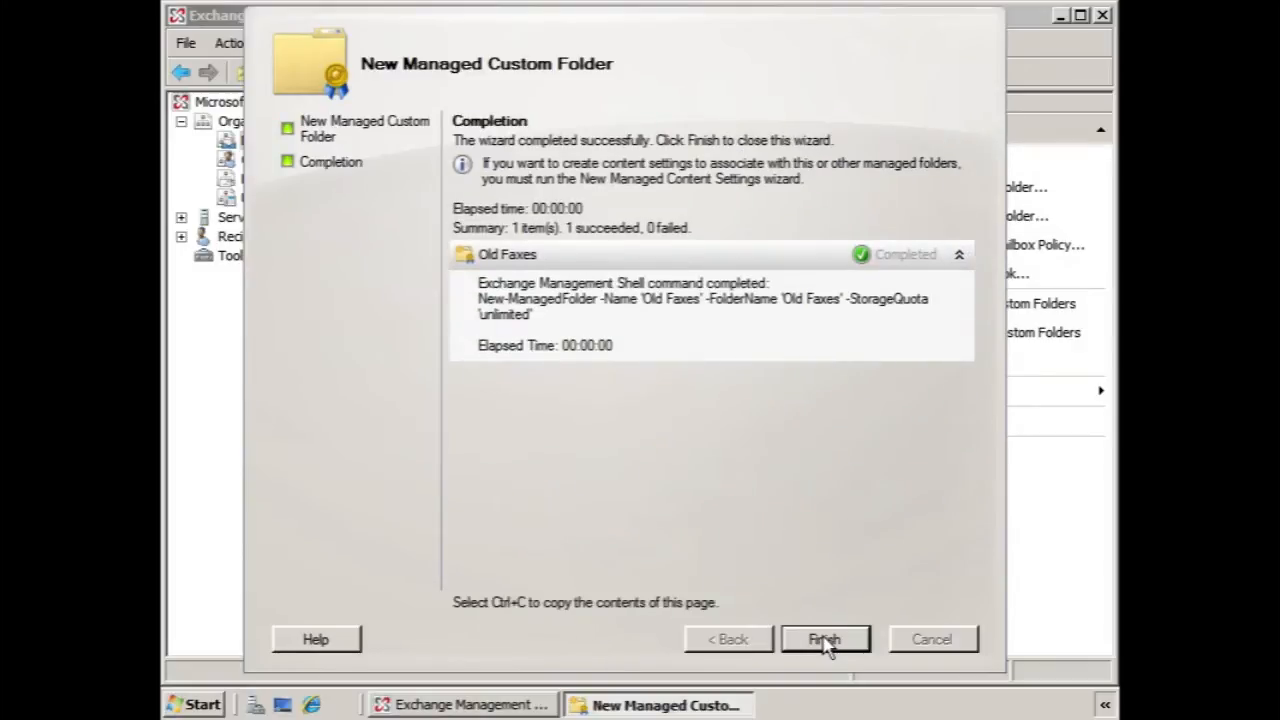
{"action": "left_click", "coordinate": [826, 640]}
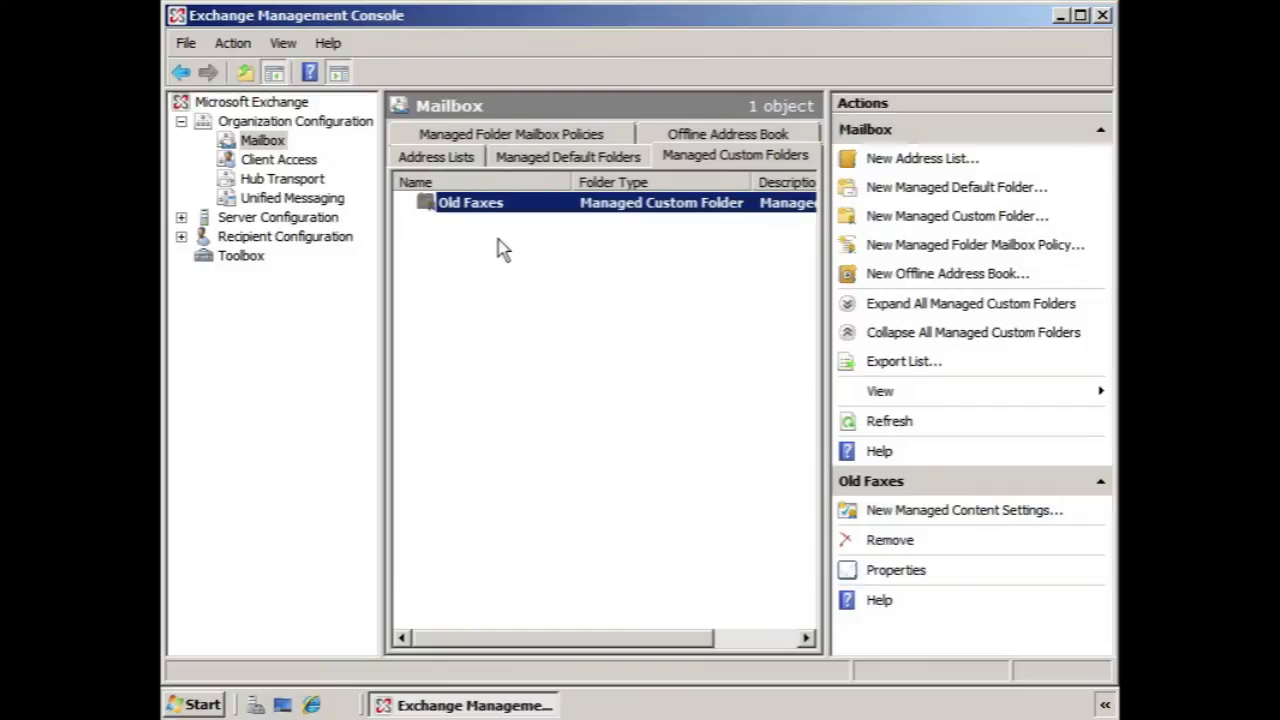
- Start new managed content settings for the default Inbox folder, named "Moving Faxes", with the message type Faxes
{"action": "left_click", "coordinate": [540, 160]}
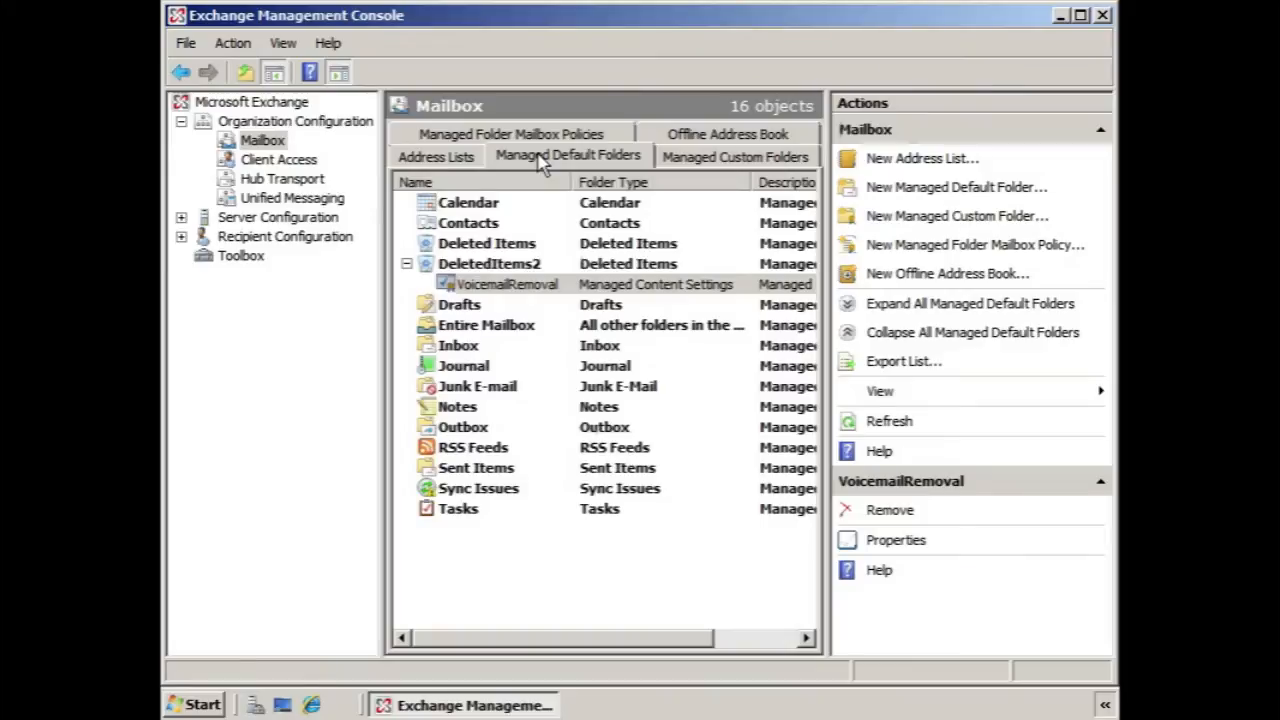
{"action": "left_click", "coordinate": [457, 350]}
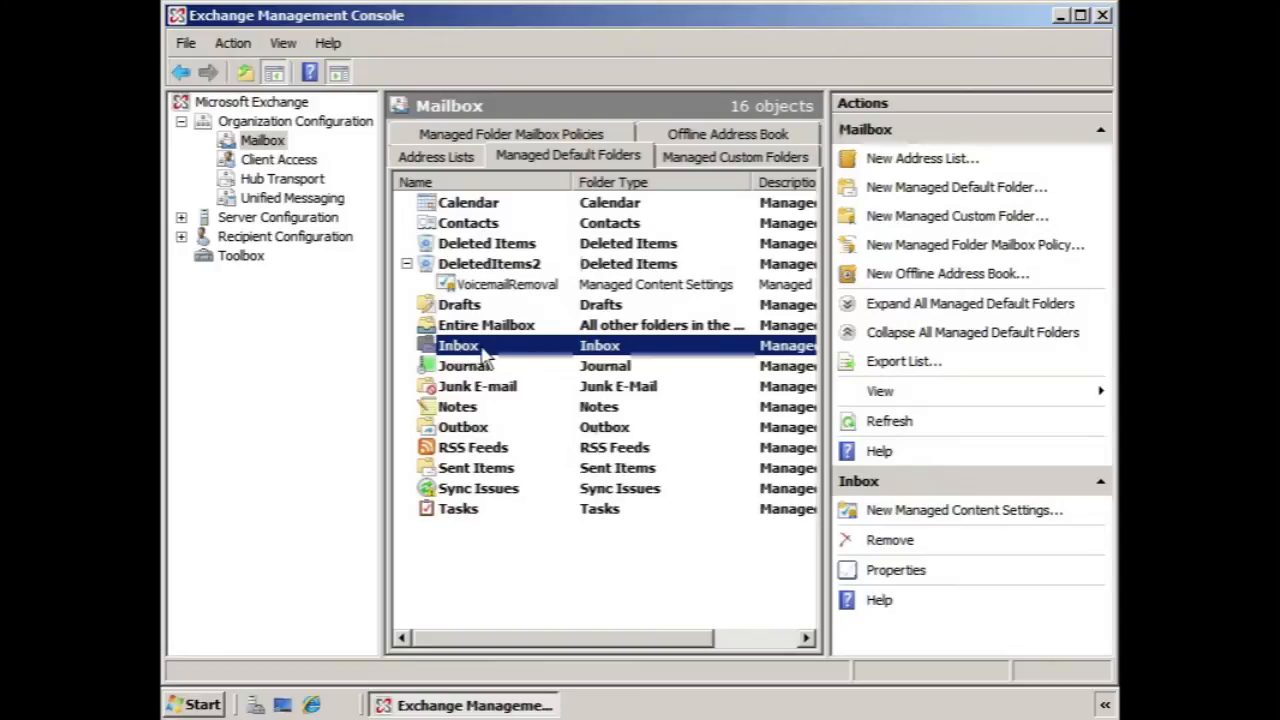
{"action": "left_click", "coordinate": [892, 512]}
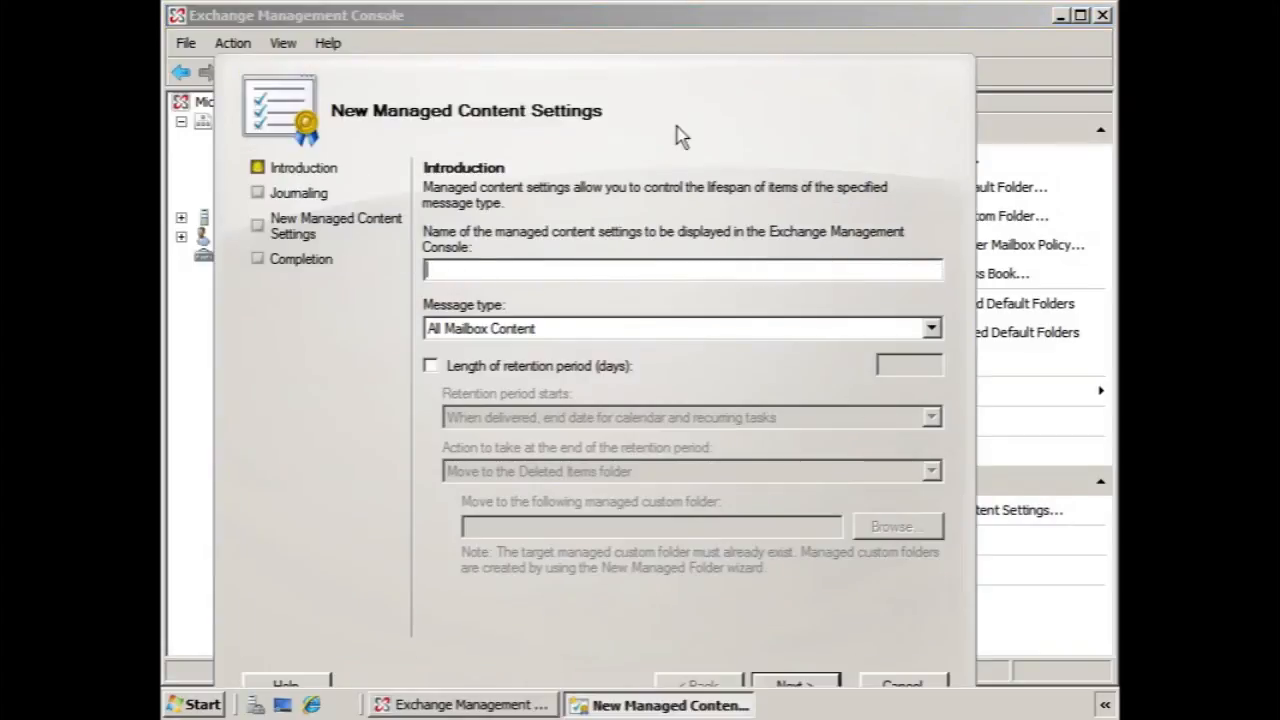
{"action": "type", "text": "Moving Faxes"}
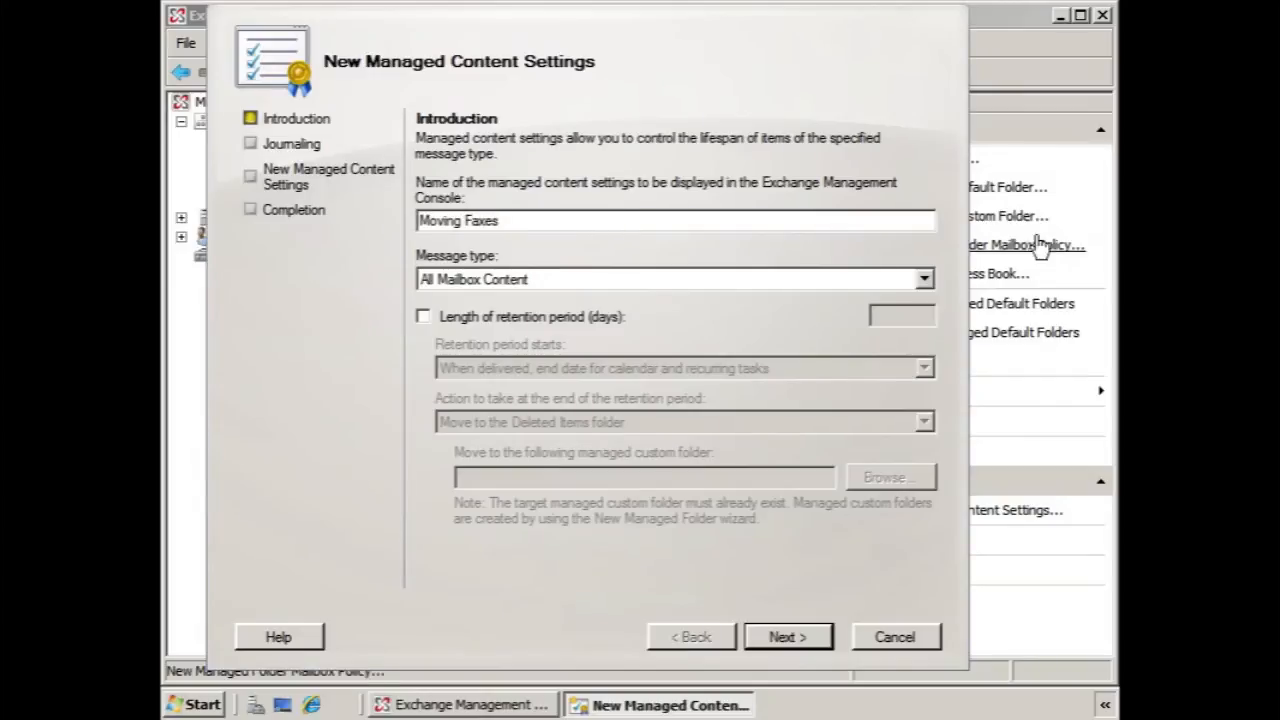
{"action": "left_click", "coordinate": [924, 279]}
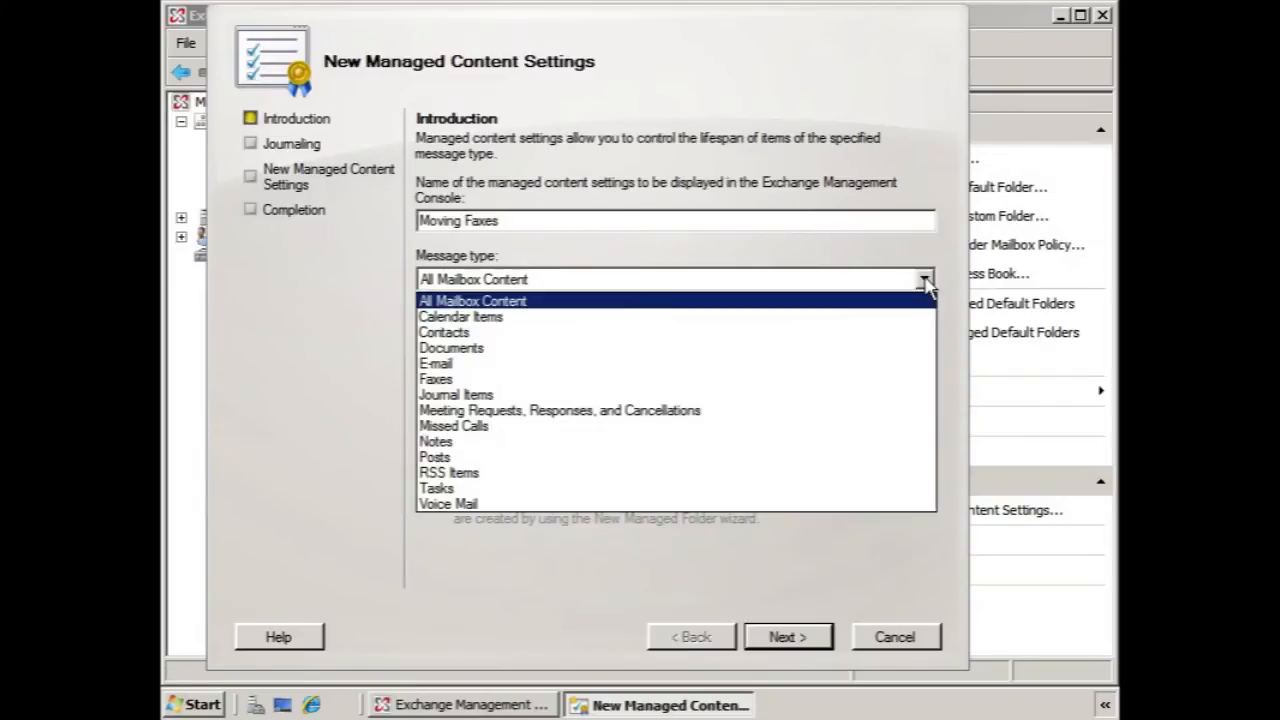
{"action": "left_click", "coordinate": [552, 382]}
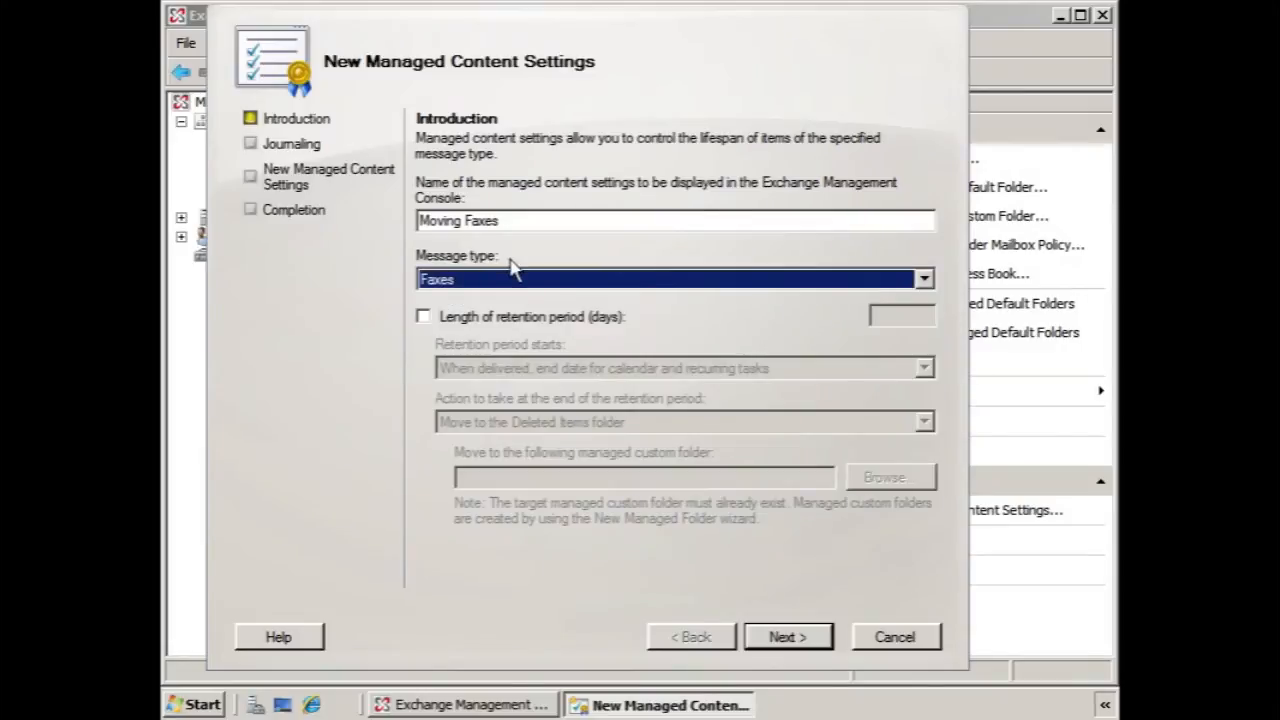
- Set a 30-day retention period that ends by moving items to the Old Faxes managed custom folder
{"action": "left_click", "coordinate": [444, 320]}
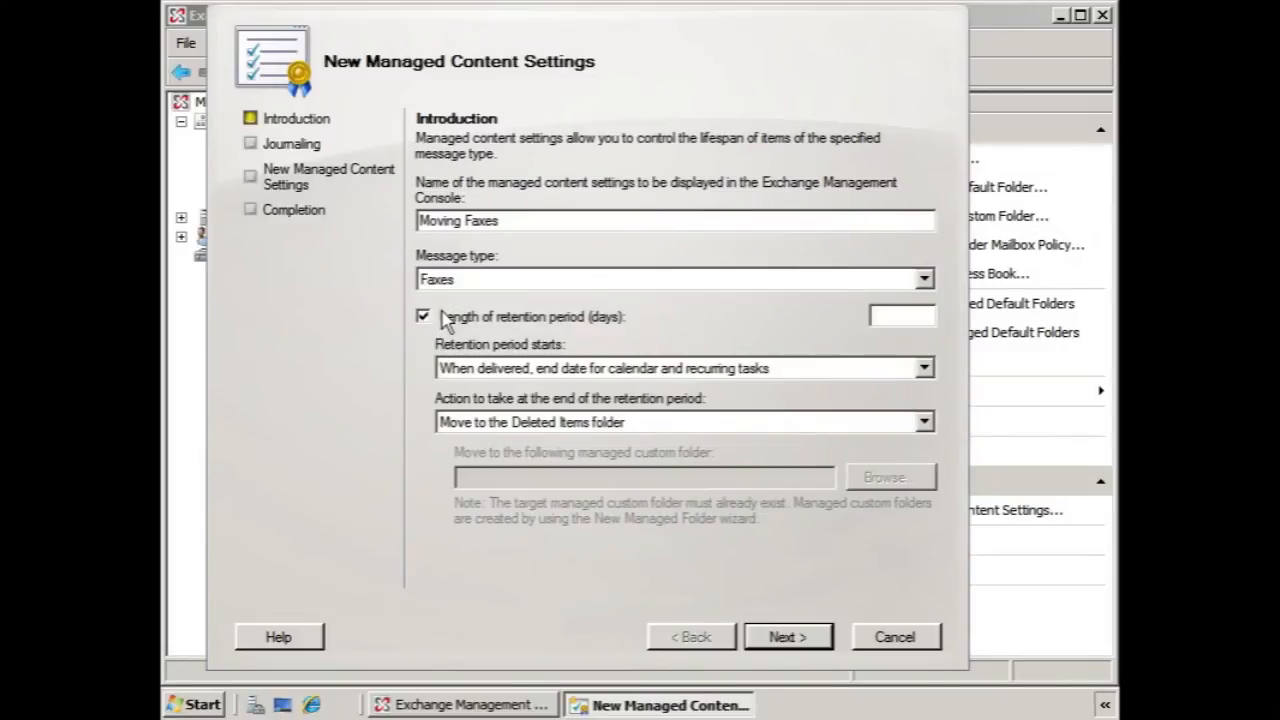
{"action": "left_click", "coordinate": [882, 315]}
{"action": "type", "text": "30"}
{"action": "left_click", "coordinate": [922, 418]}
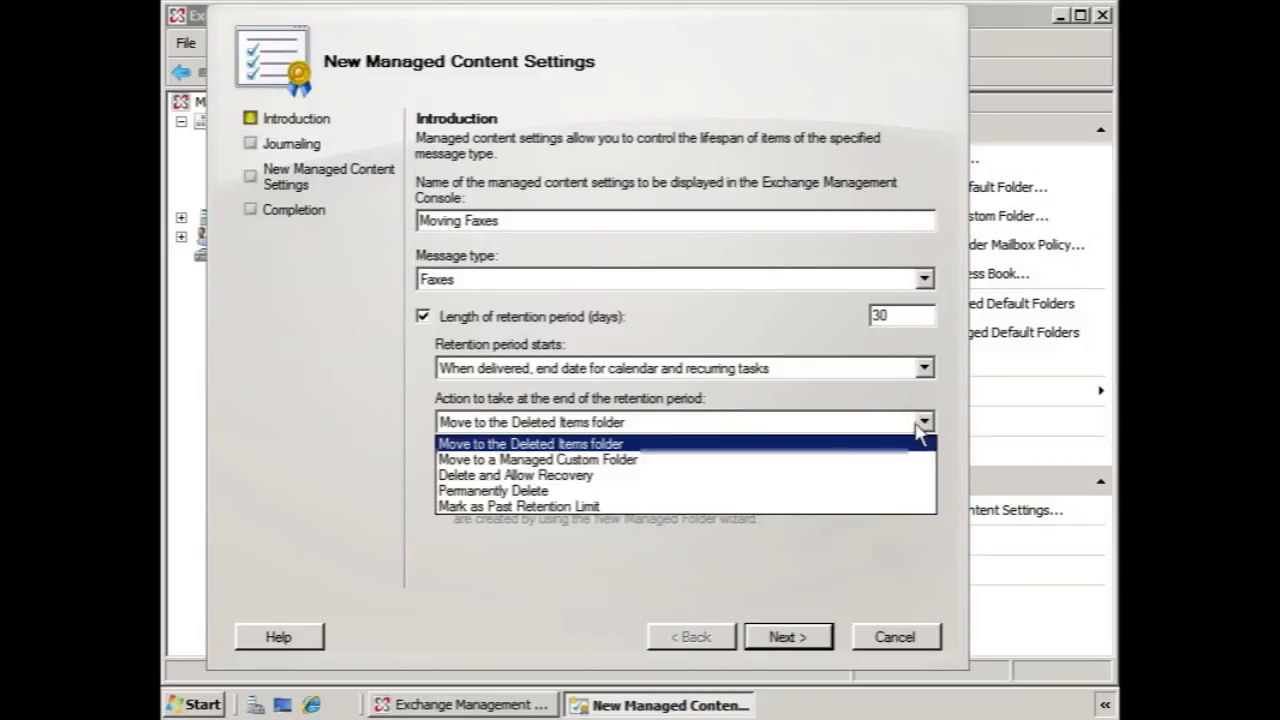
{"action": "left_click", "coordinate": [686, 461]}
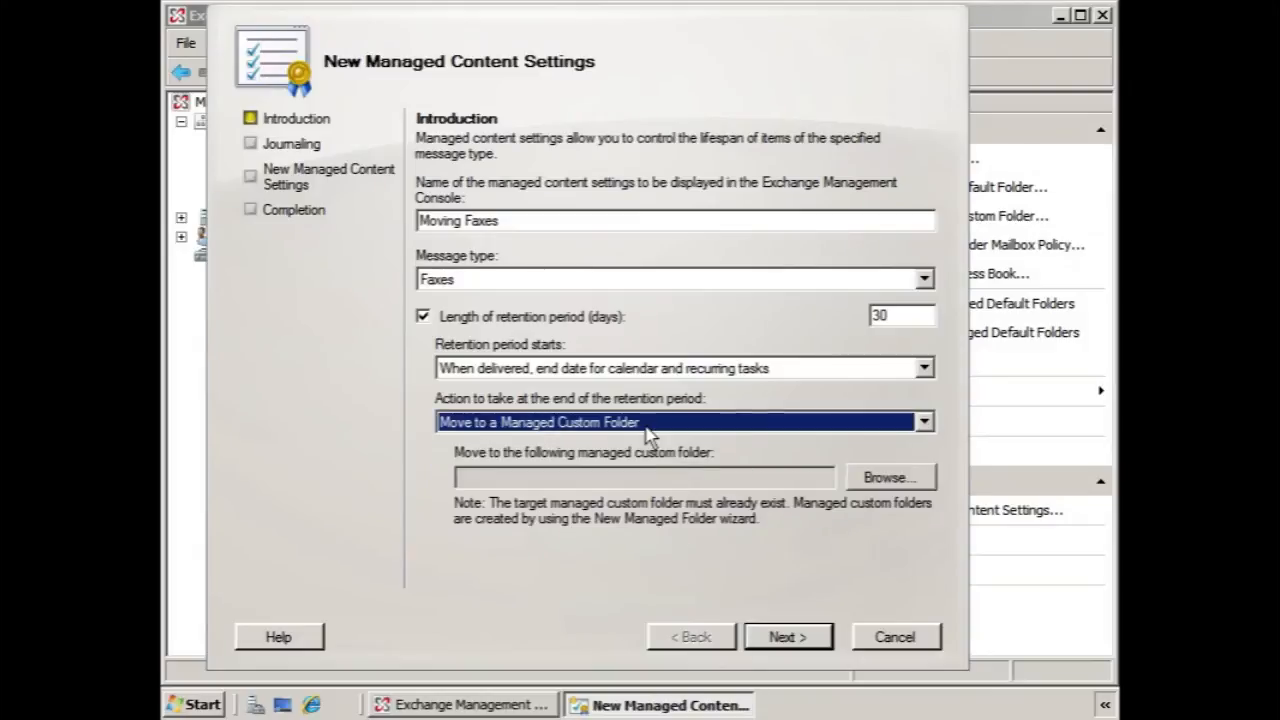
{"action": "left_click", "coordinate": [888, 477]}
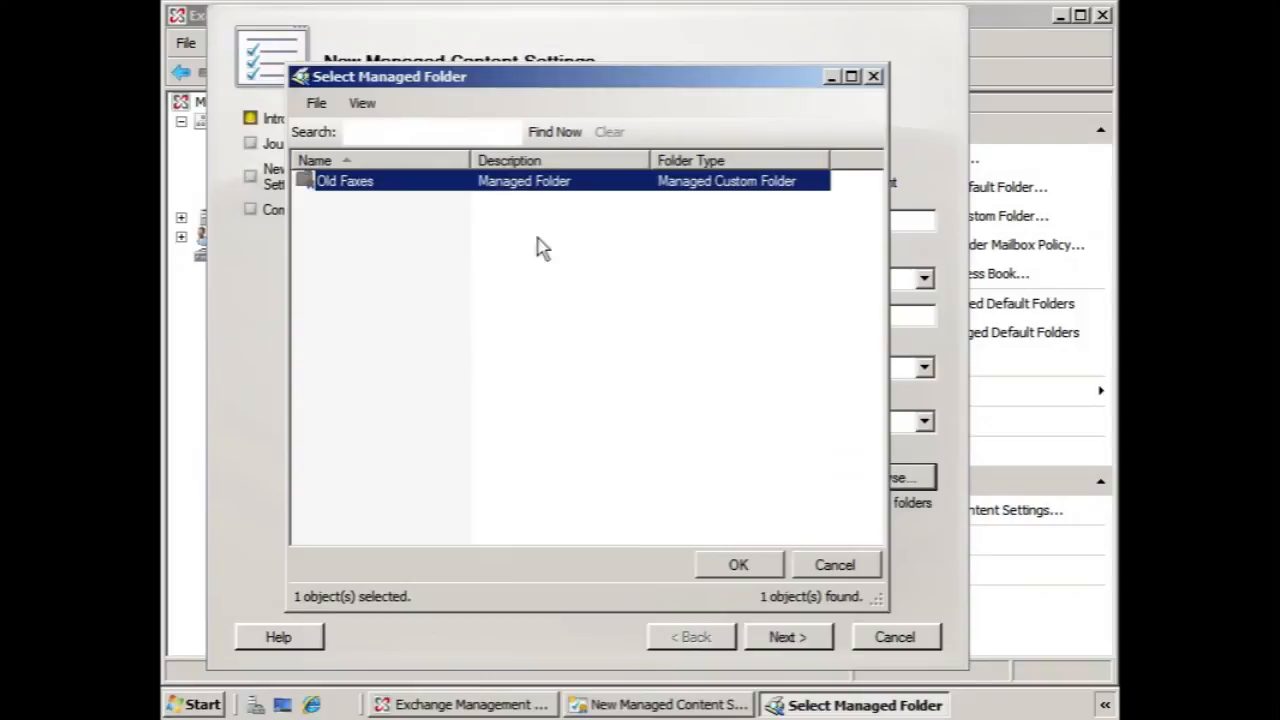
{"action": "double_click", "coordinate": [352, 184]}
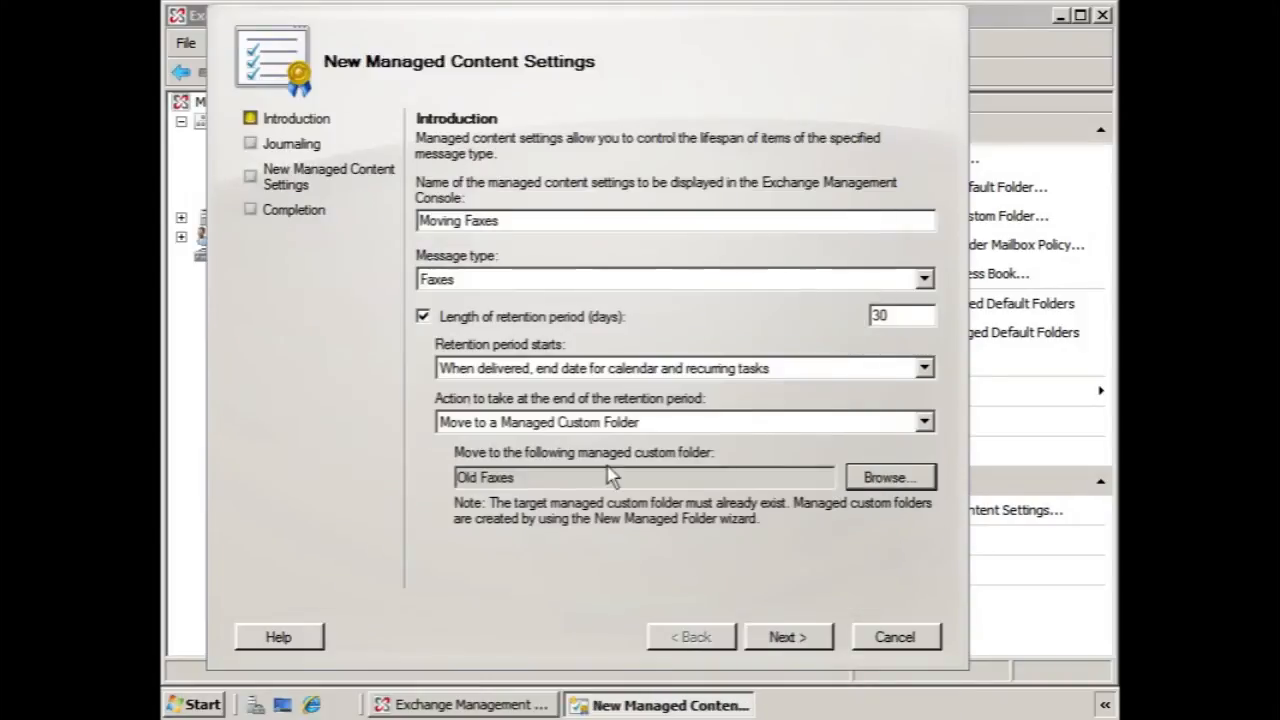
- Leave journaling off, create the Moving Faxes content settings and close the wizard
{"action": "left_click", "coordinate": [790, 638]}
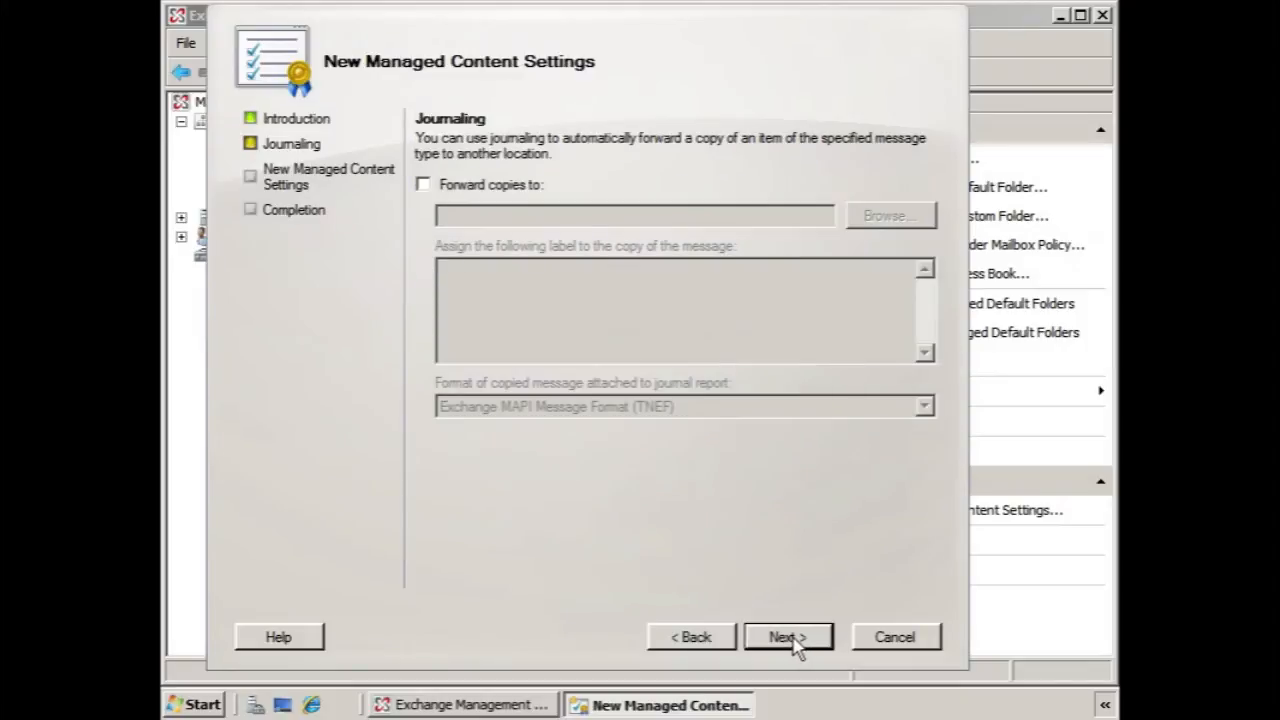
{"action": "left_click", "coordinate": [790, 637]}
{"action": "left_click", "coordinate": [792, 640]}
{"action": "left_click", "coordinate": [790, 637]}
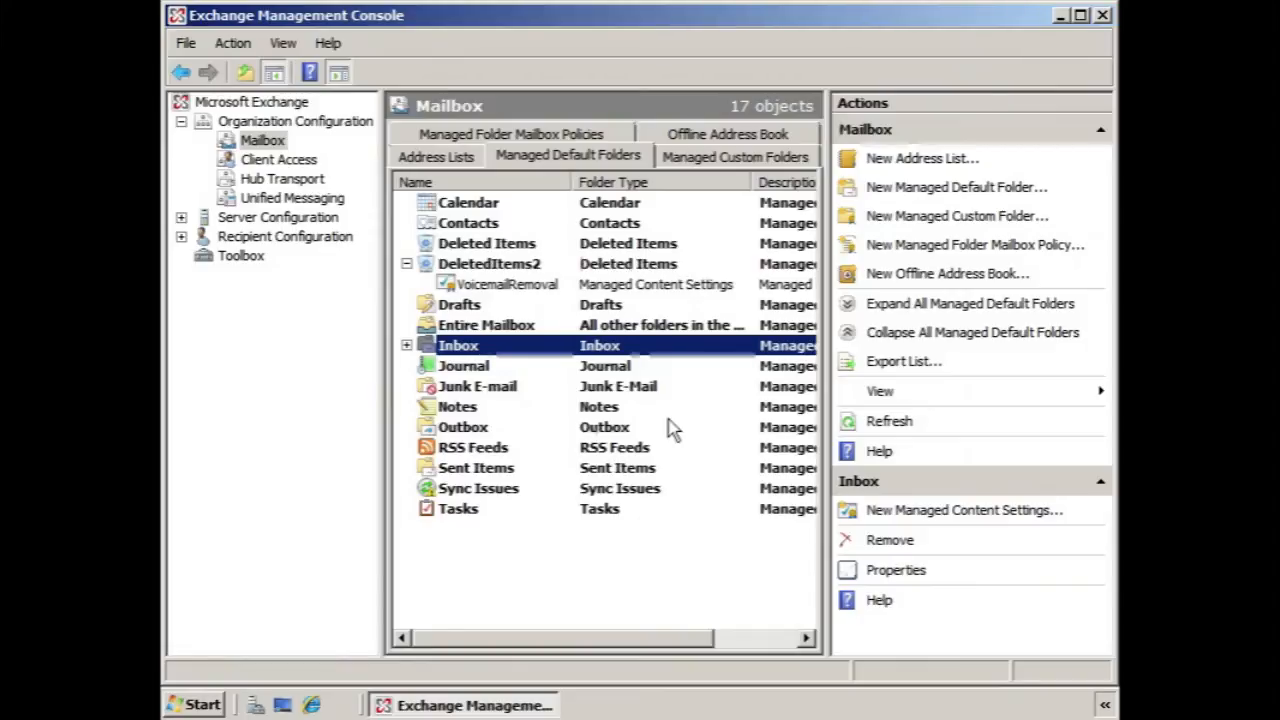
- Start new managed content settings for the Old Faxes custom folder, named "DeleteOldFaxes", with the message type Faxes
{"action": "left_click", "coordinate": [696, 158]}
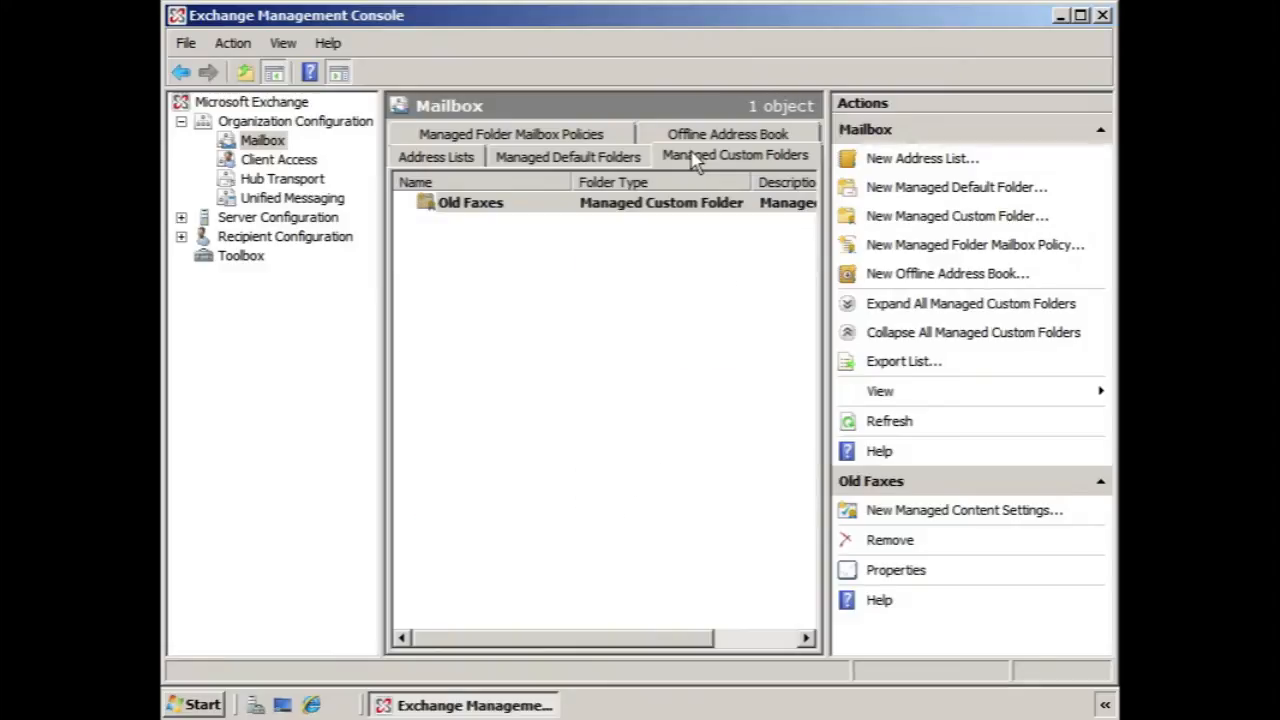
{"action": "left_click", "coordinate": [862, 514]}
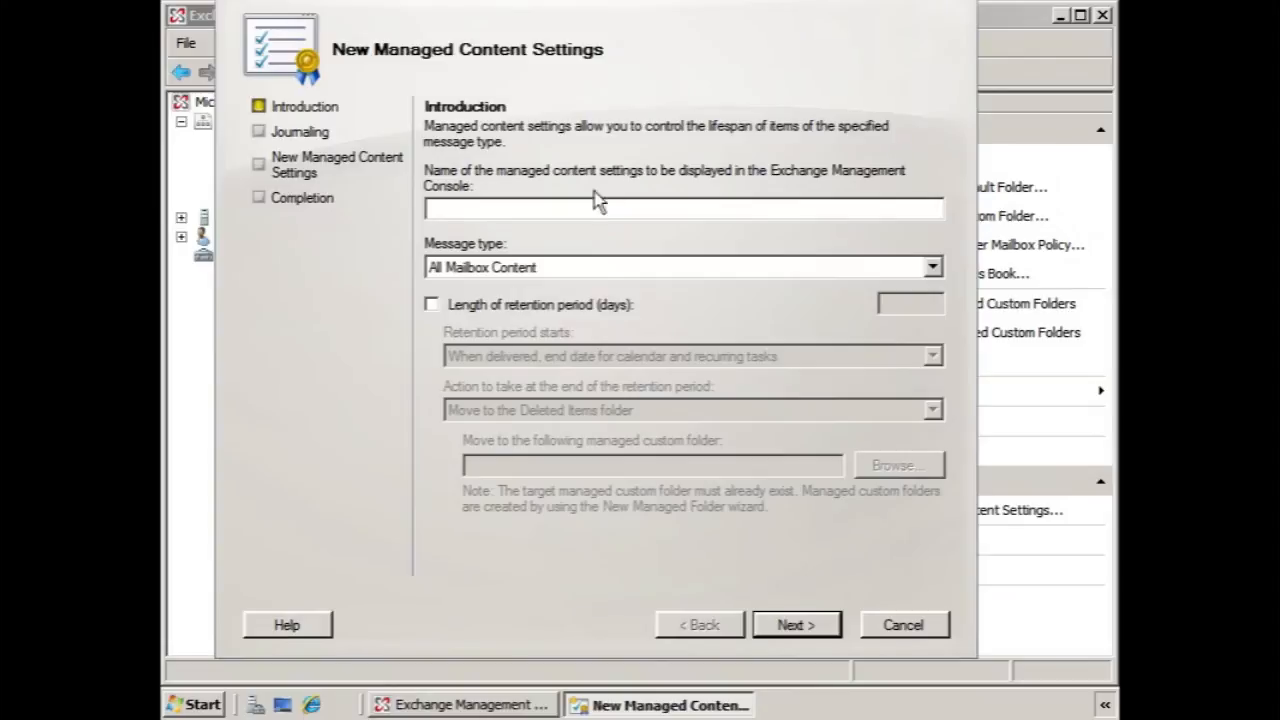
{"action": "type", "text": "DeleteOldFaxes"}
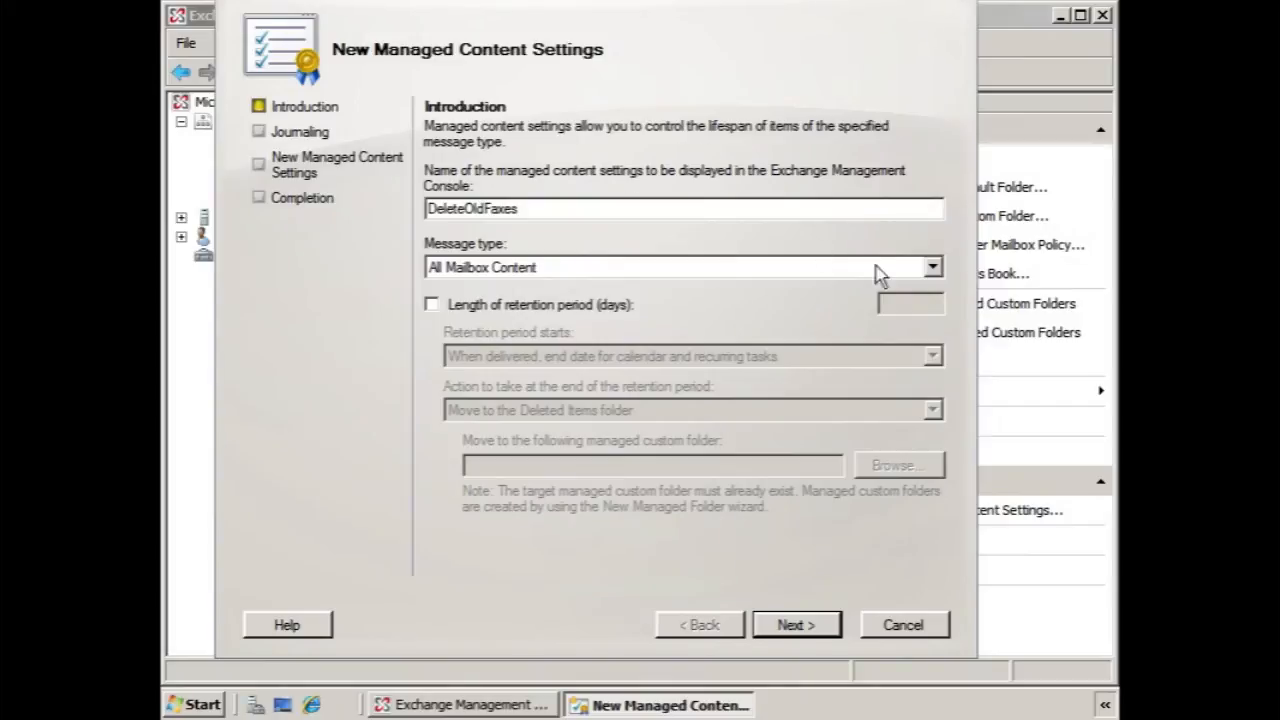
{"action": "left_click", "coordinate": [931, 270]}
{"action": "left_click", "coordinate": [680, 368]}
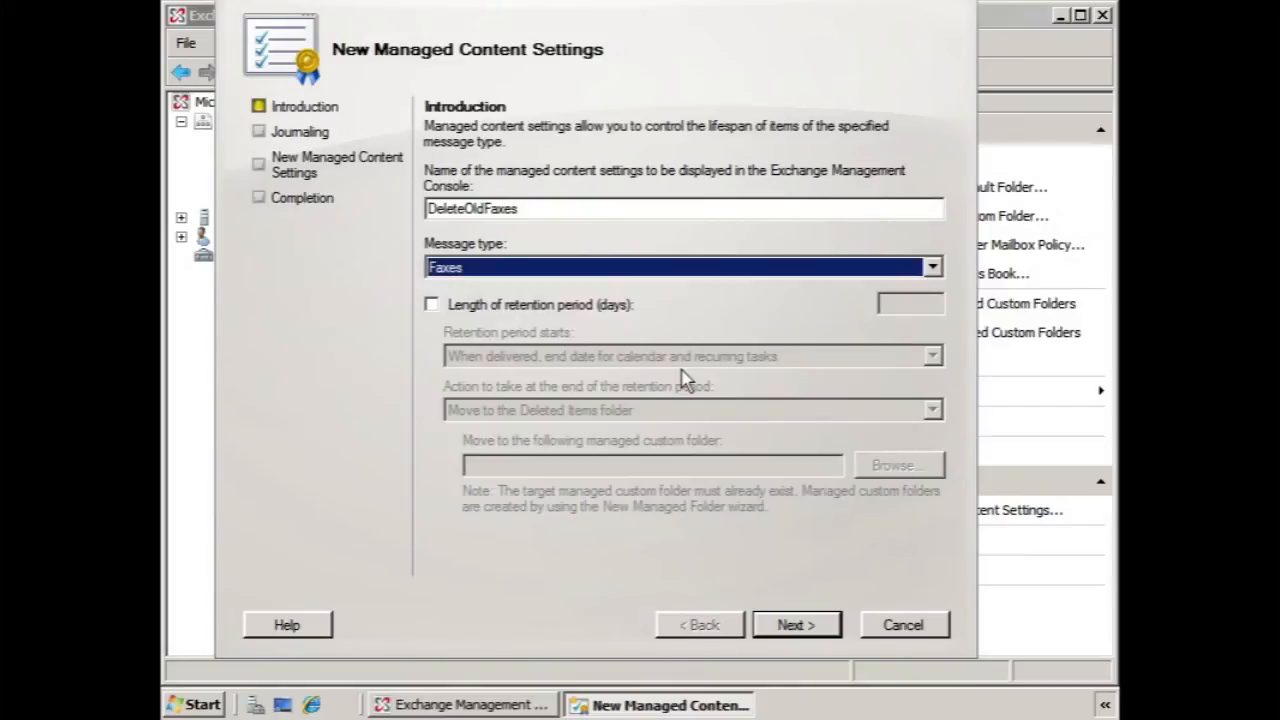
- Set a 30-day retention period starting when the item is moved to the folder, with Permanently Delete as the end action
{"action": "left_click", "coordinate": [527, 312]}
{"action": "left_click", "coordinate": [891, 302]}
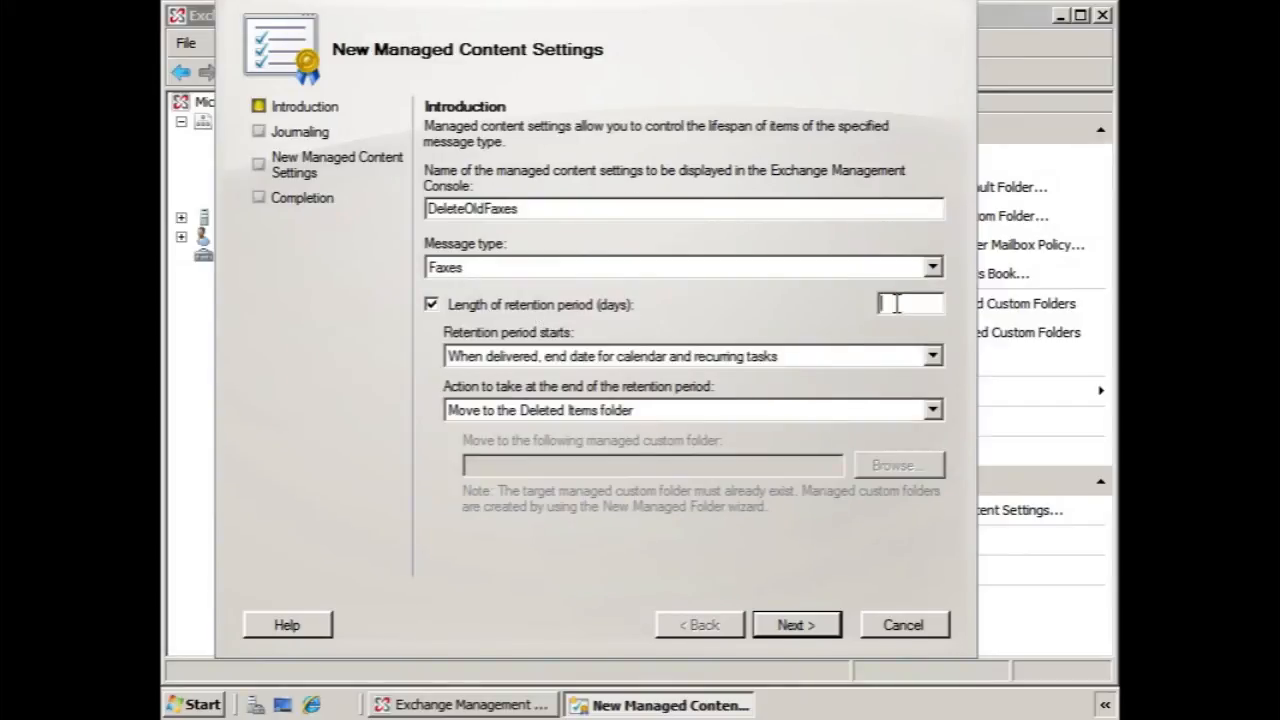
{"action": "type", "text": "30"}
{"action": "left_click", "coordinate": [765, 356]}
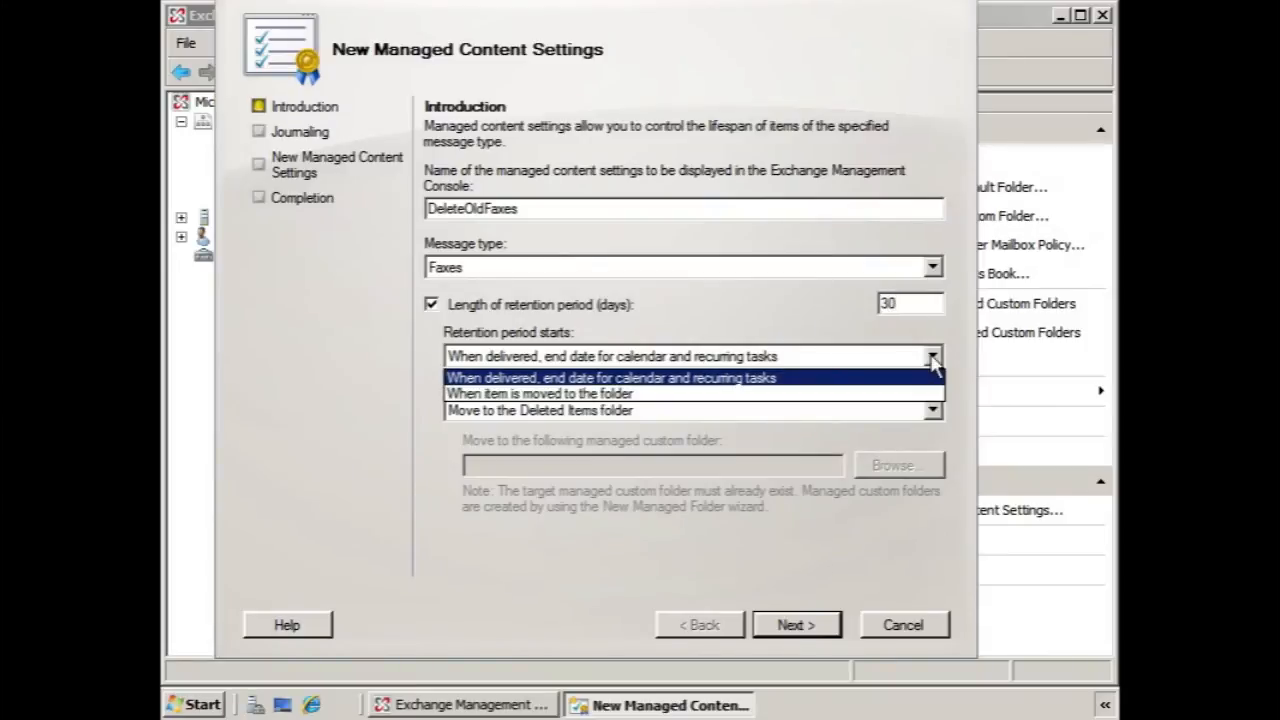
{"action": "left_click", "coordinate": [700, 392]}
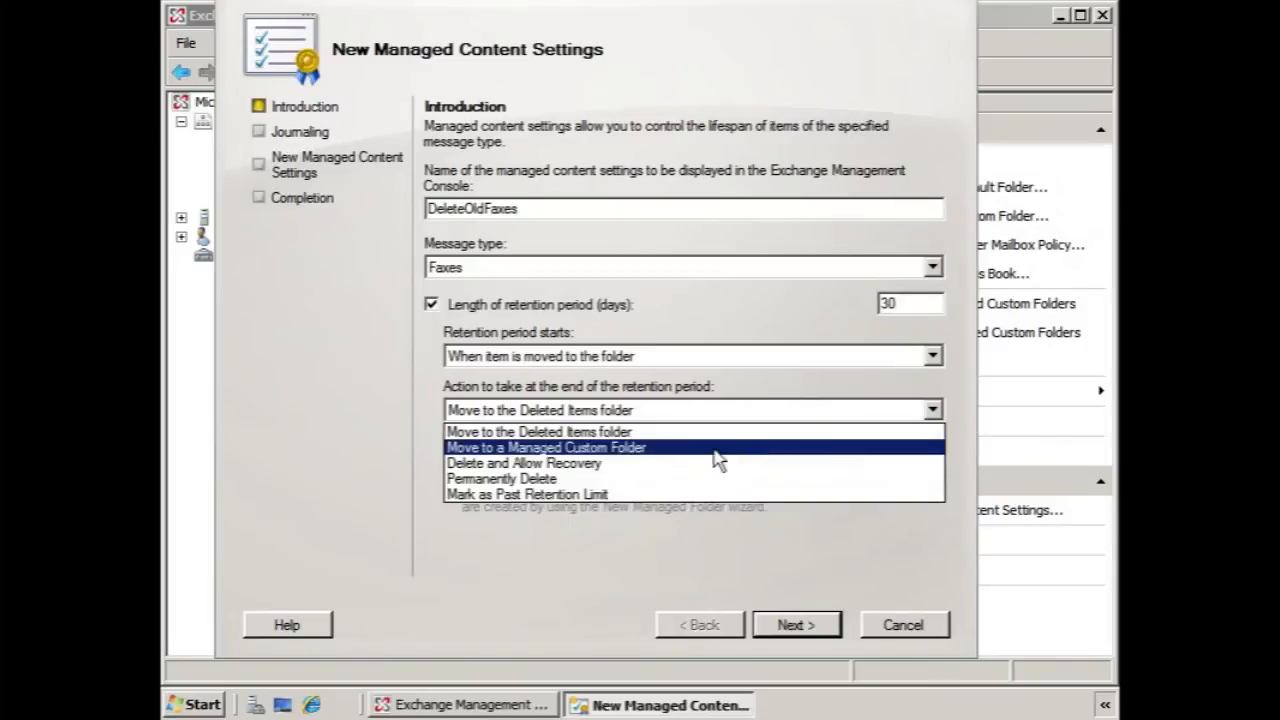
{"action": "left_click", "coordinate": [700, 479]}
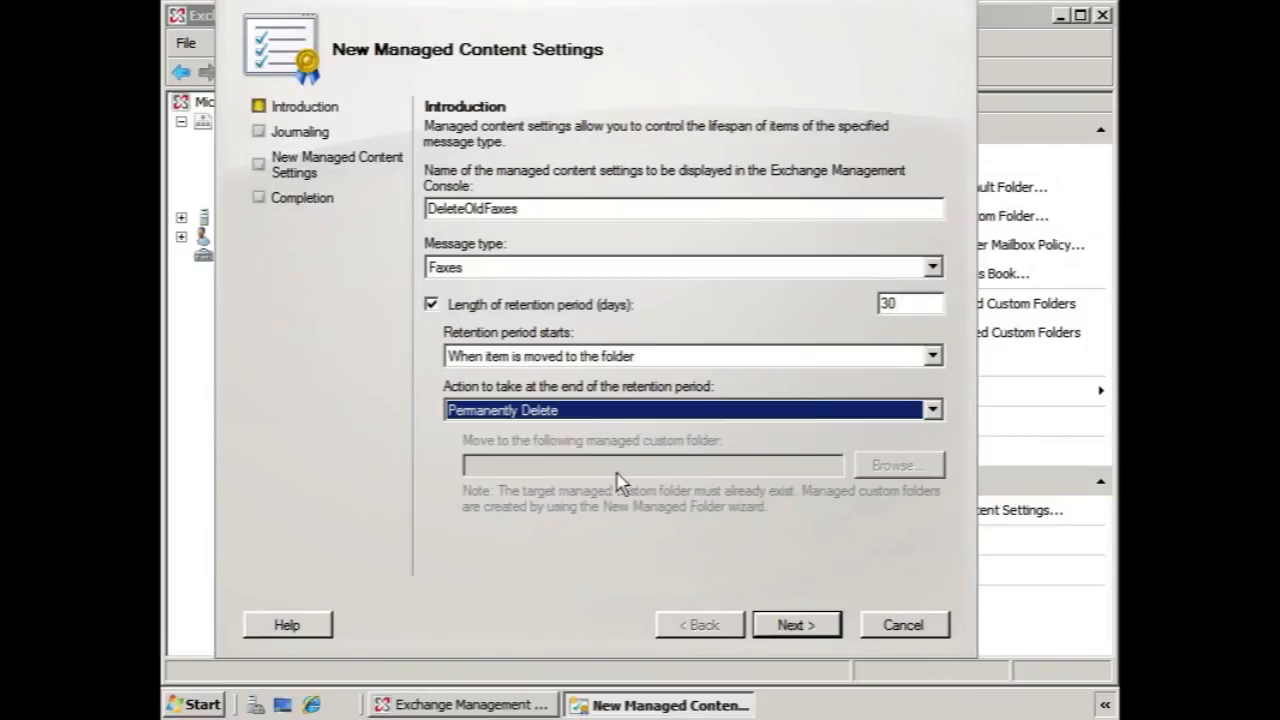
{"action": "left_click", "coordinate": [924, 410]}
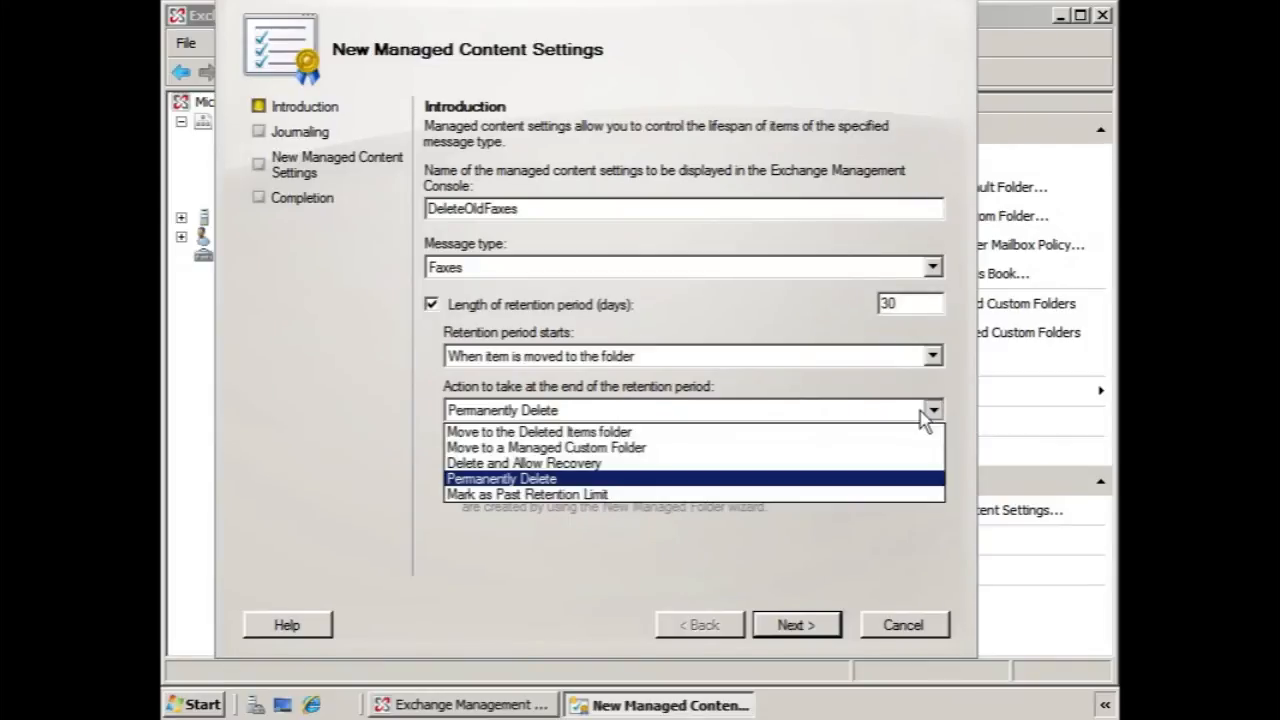
{"action": "left_click", "coordinate": [662, 479]}
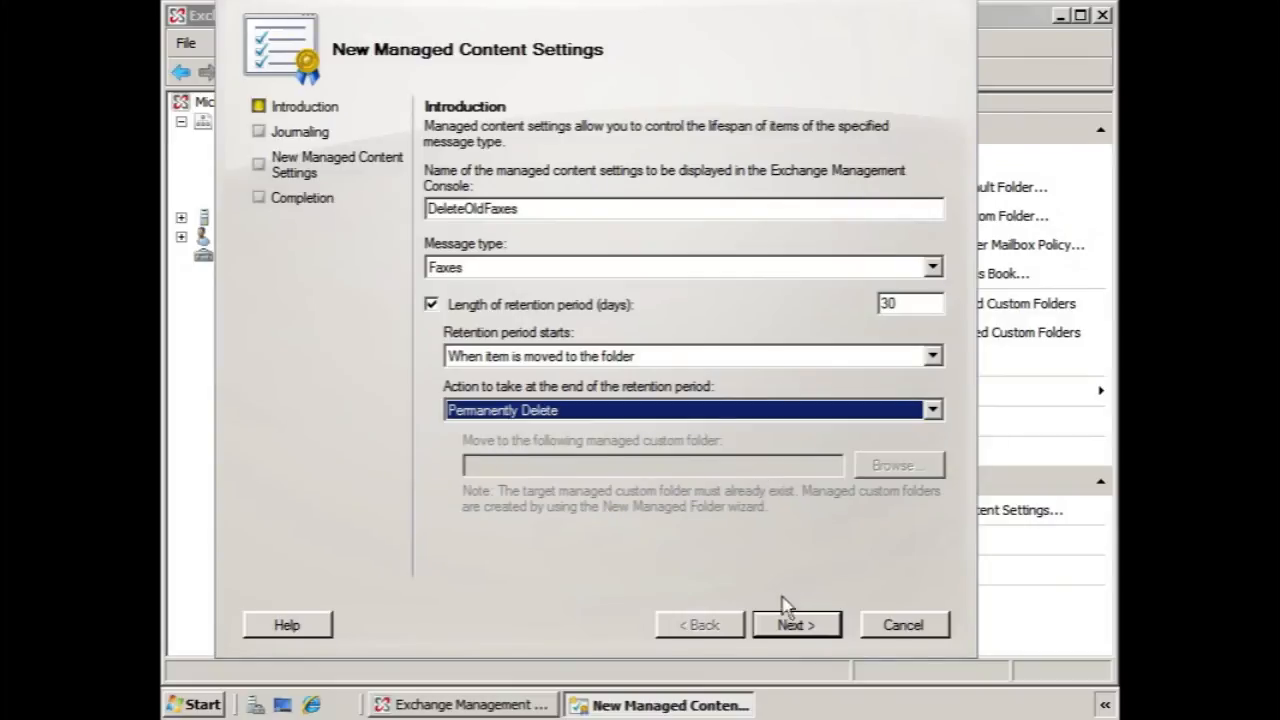
- Enable journaling that forwards copies to the MB2Journal mailbox in Exchange MAPI Message Format (TNEF)
{"action": "left_click", "coordinate": [793, 622]}
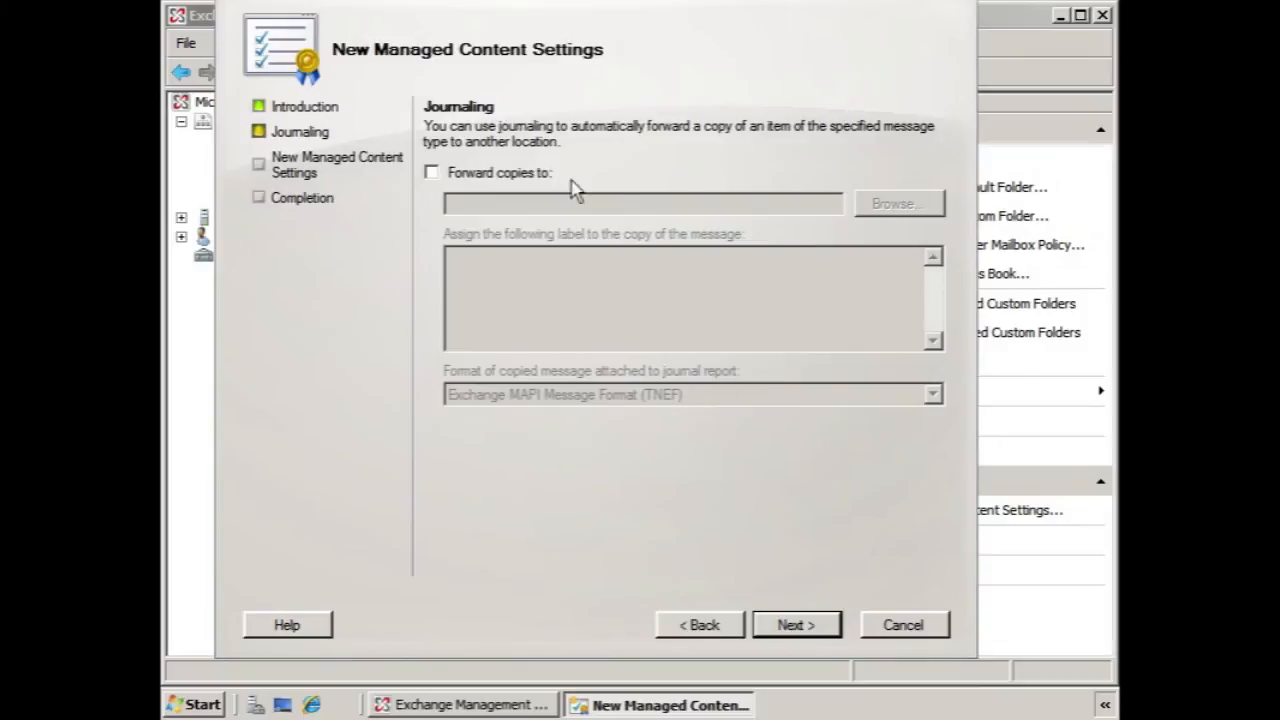
{"action": "left_click", "coordinate": [455, 170]}
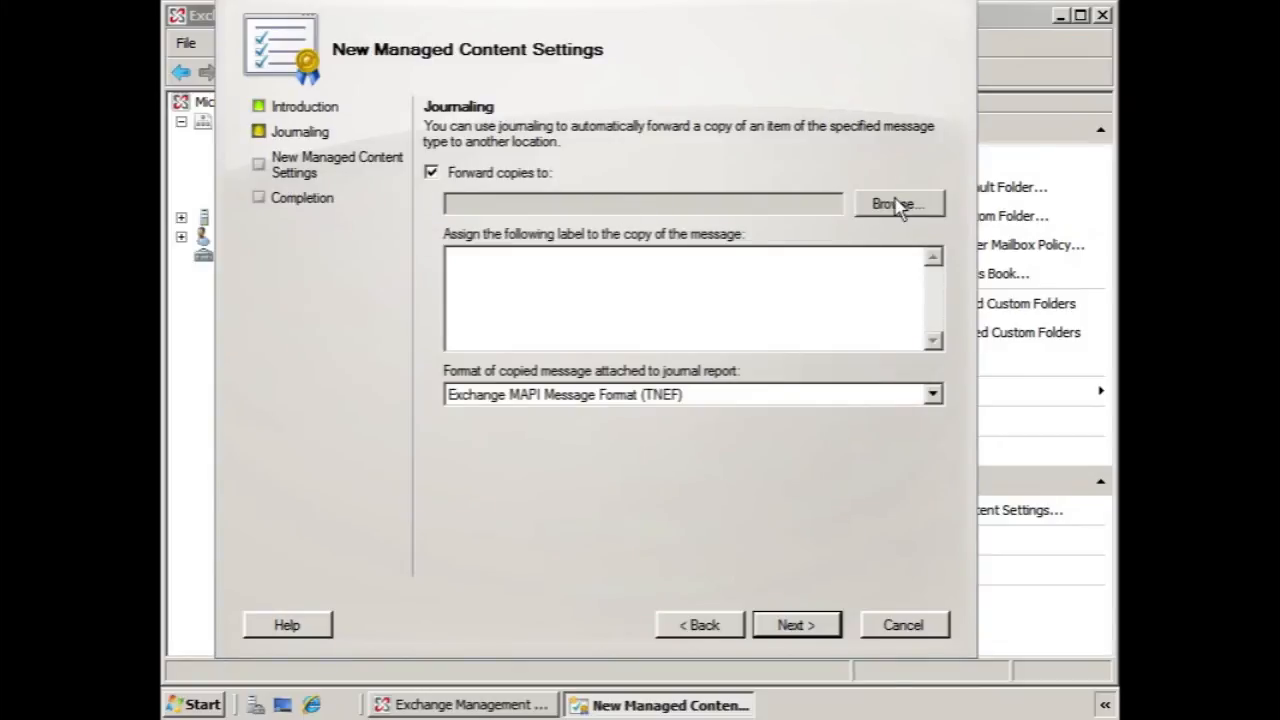
{"action": "left_click", "coordinate": [900, 203]}
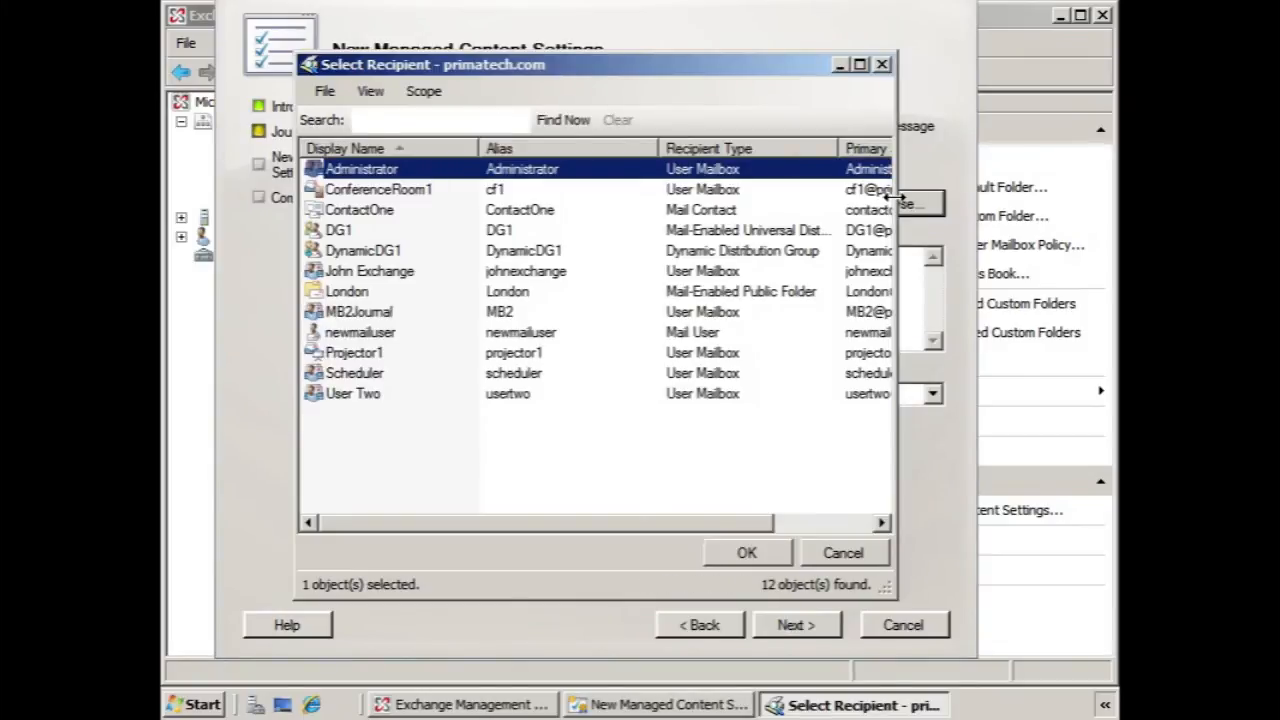
{"action": "double_click", "coordinate": [361, 313]}
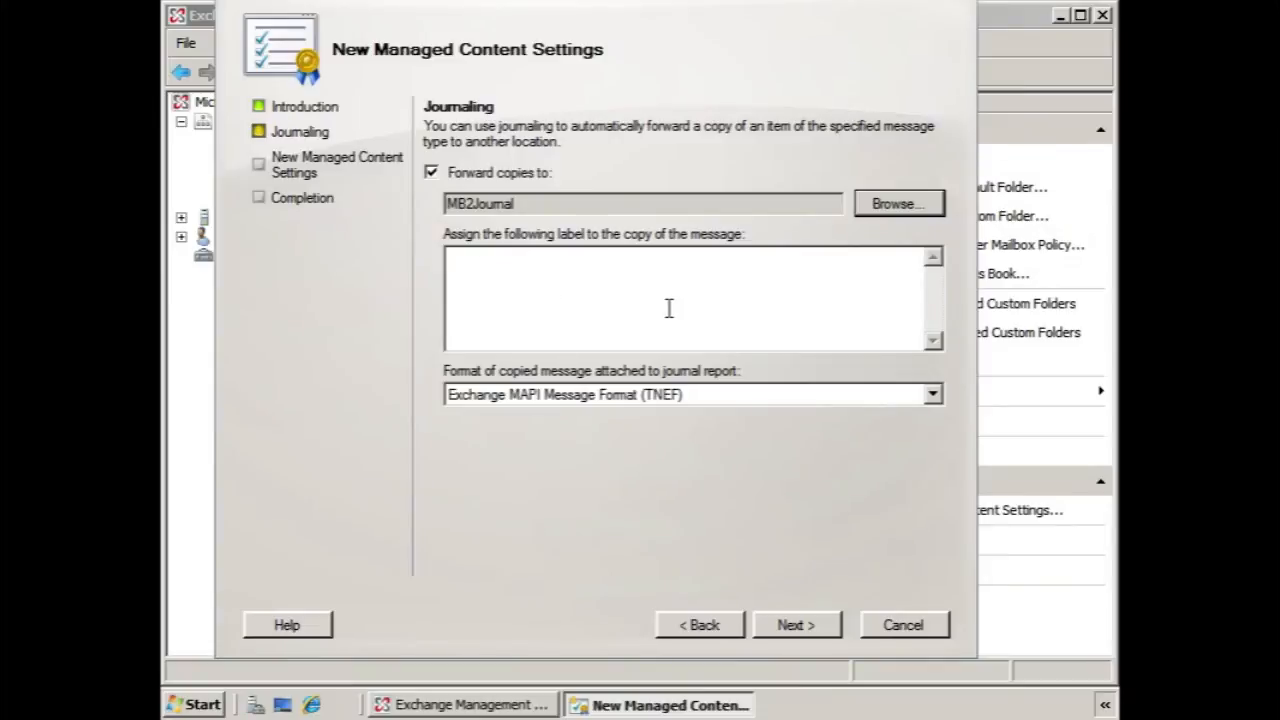
{"action": "left_click", "coordinate": [930, 395]}
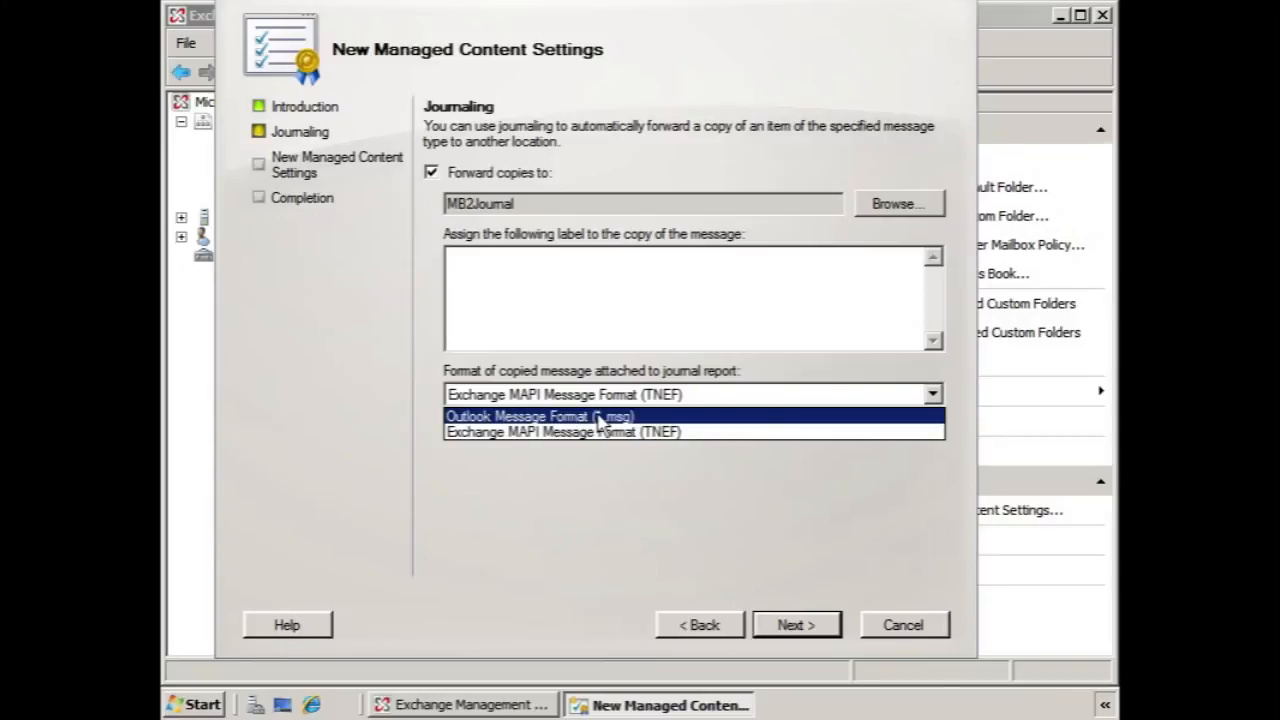
{"action": "left_click", "coordinate": [568, 432]}
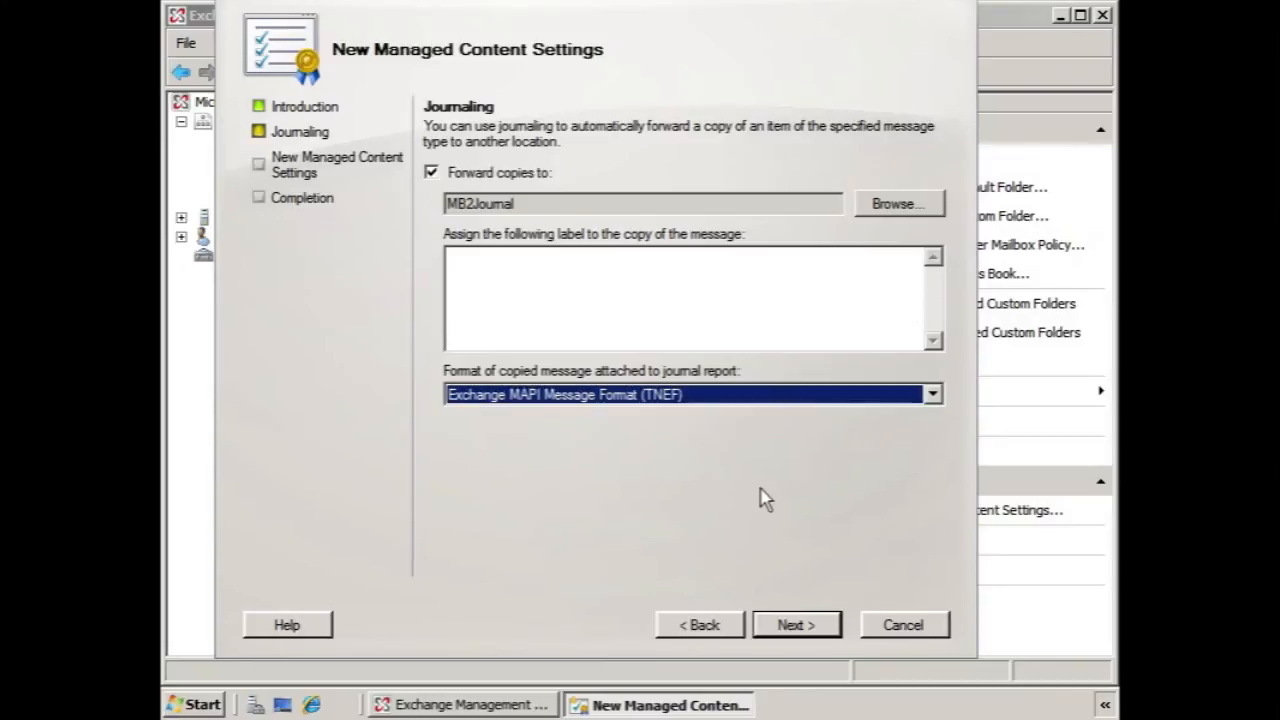
- Accept the configuration summary, create the DeleteOldFaxes content settings and finish the wizard
{"action": "left_click", "coordinate": [792, 630]}
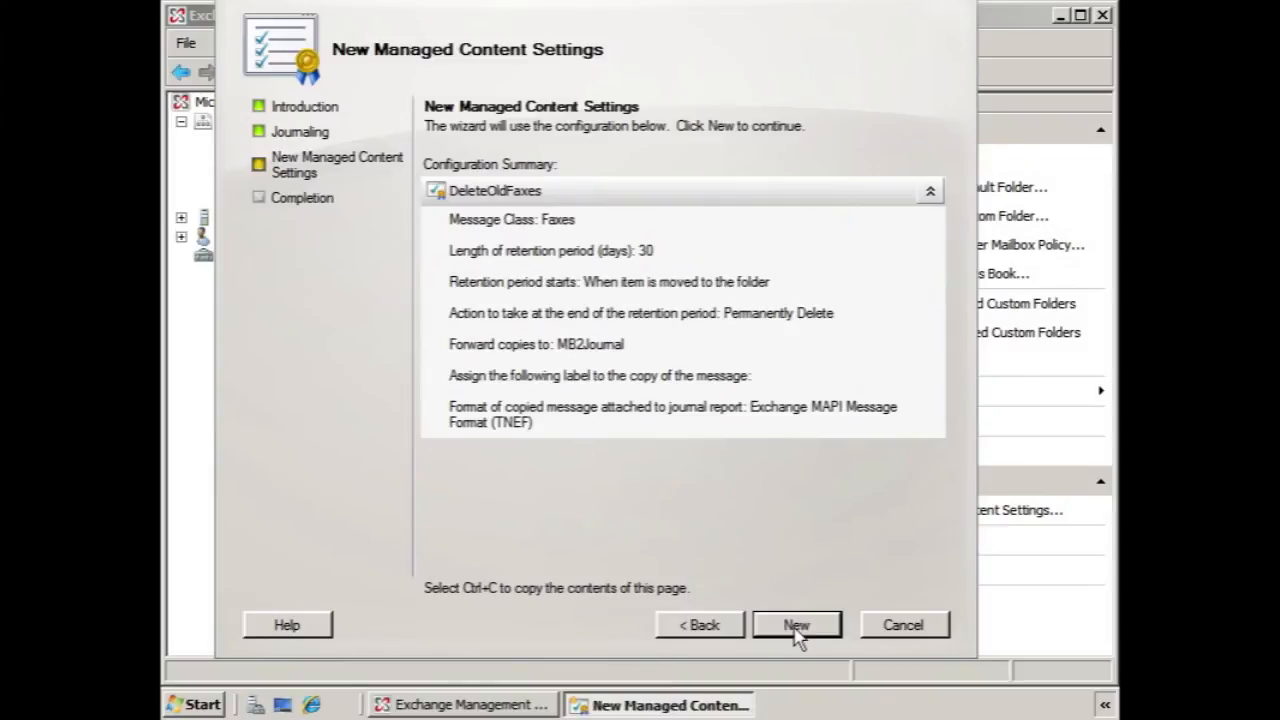
{"action": "left_click", "coordinate": [797, 627]}
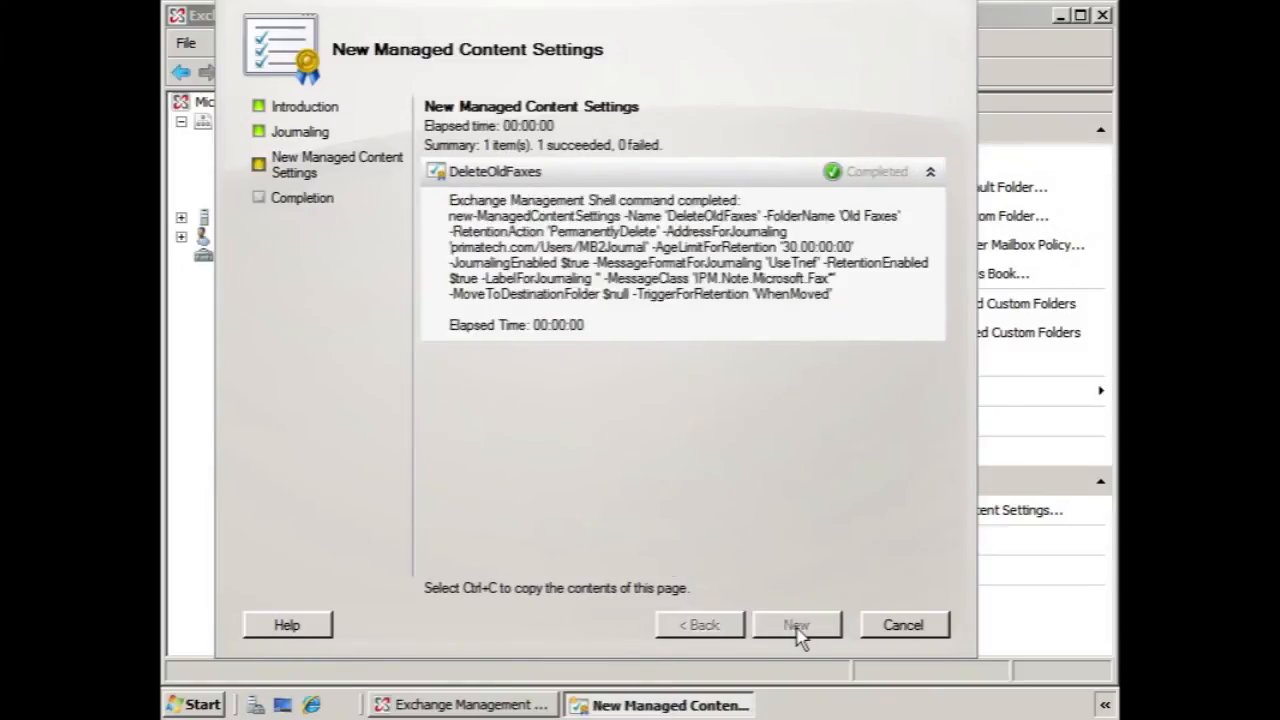
{"action": "left_click", "coordinate": [797, 627]}
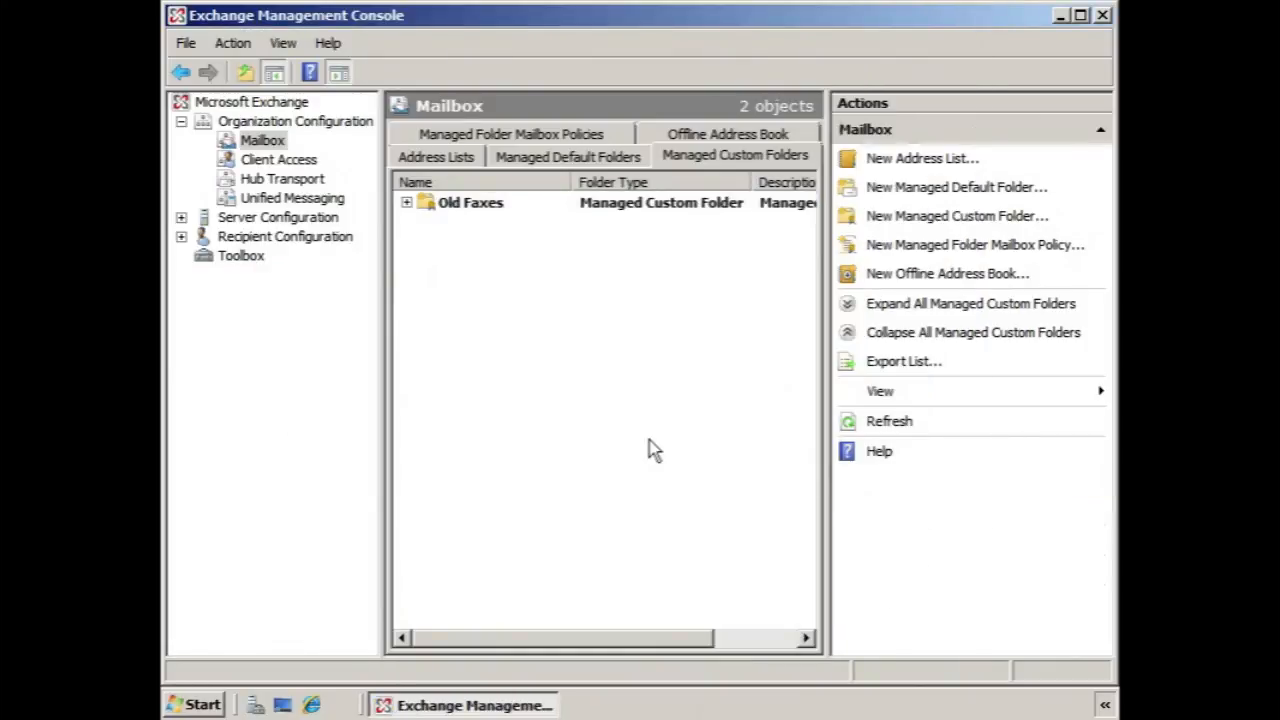